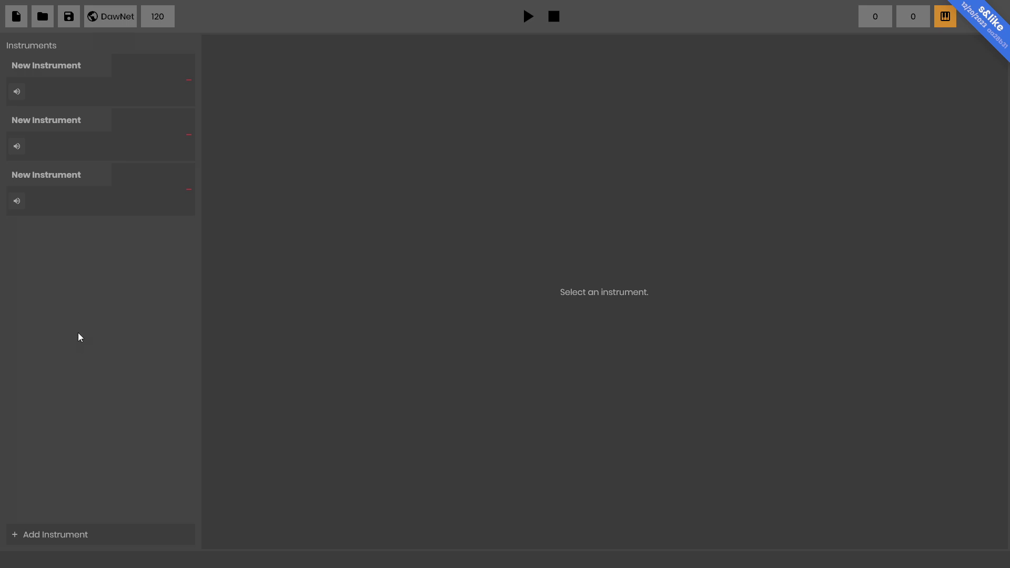
- Delete the two extra empty instruments and open the remaining New Instrument's piano roll
{"action": "left_click", "coordinate": [188, 190]}
{"action": "left_click", "coordinate": [189, 135]}
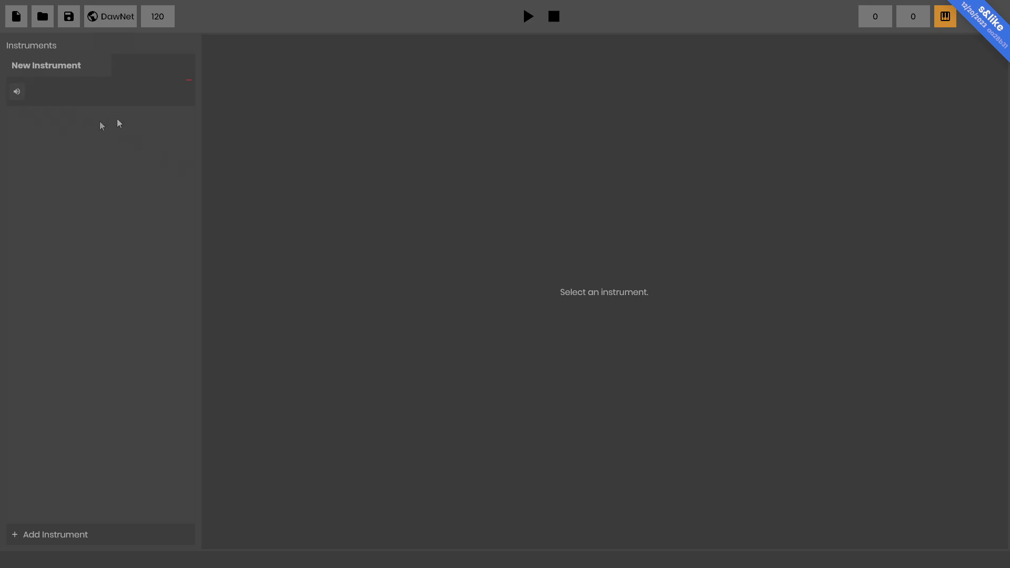
{"action": "left_click", "coordinate": [107, 96]}
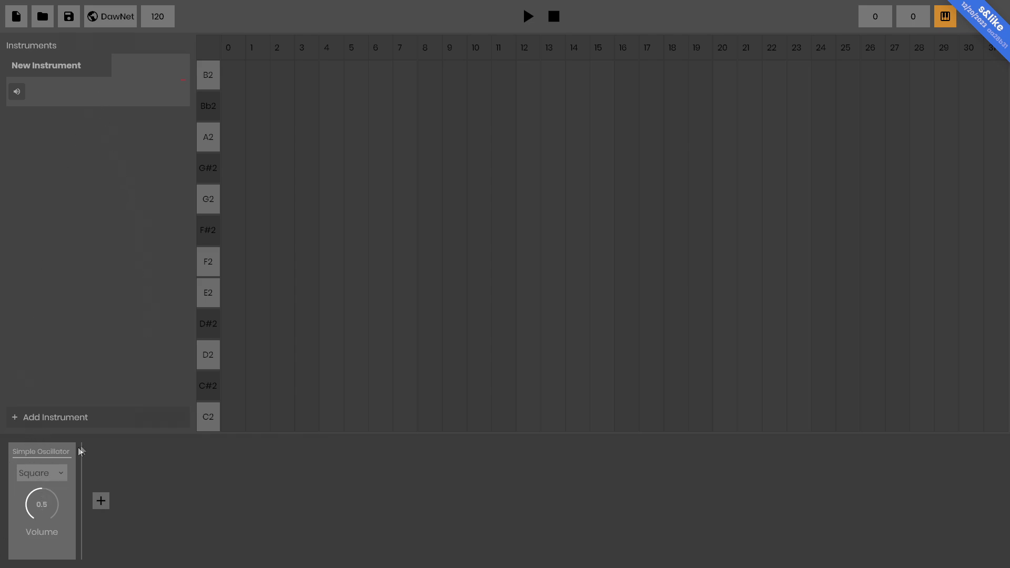
{"action": "left_click_drag", "start_coordinate": [11, 452], "coordinate": [108, 489]}
{"action": "left_click", "coordinate": [101, 501]}
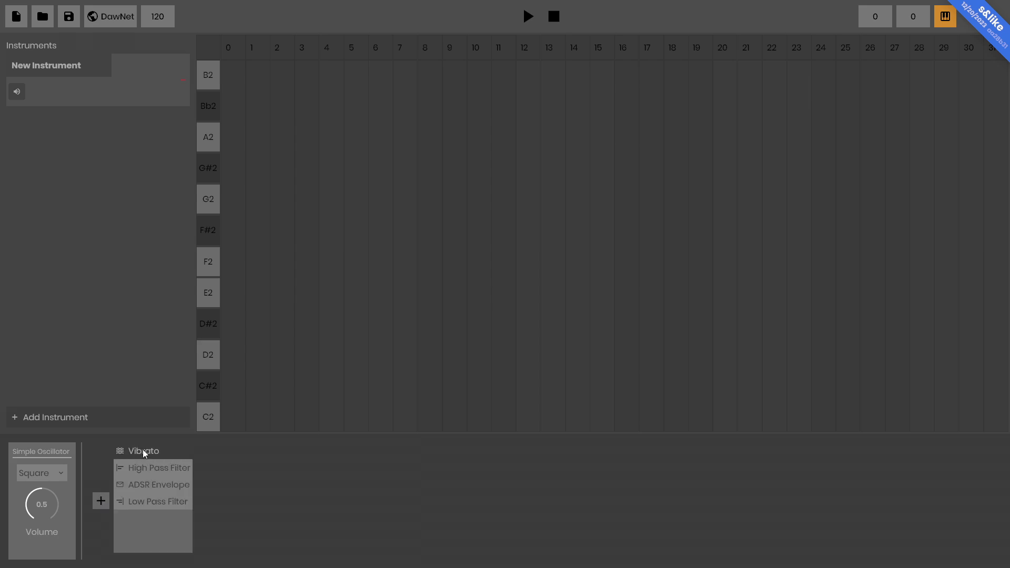
{"action": "left_click", "coordinate": [102, 503]}
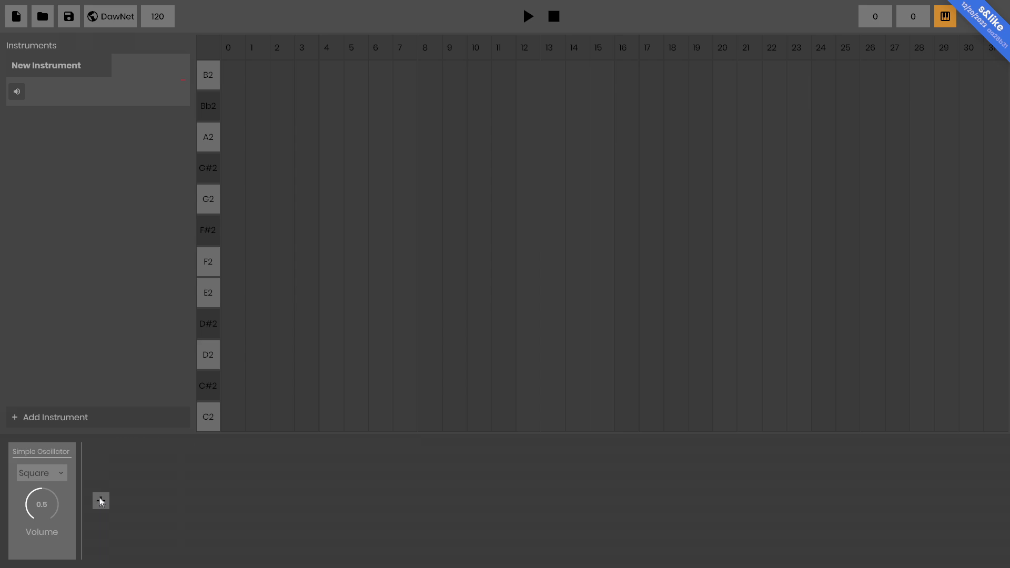
{"action": "left_click", "coordinate": [107, 499]}
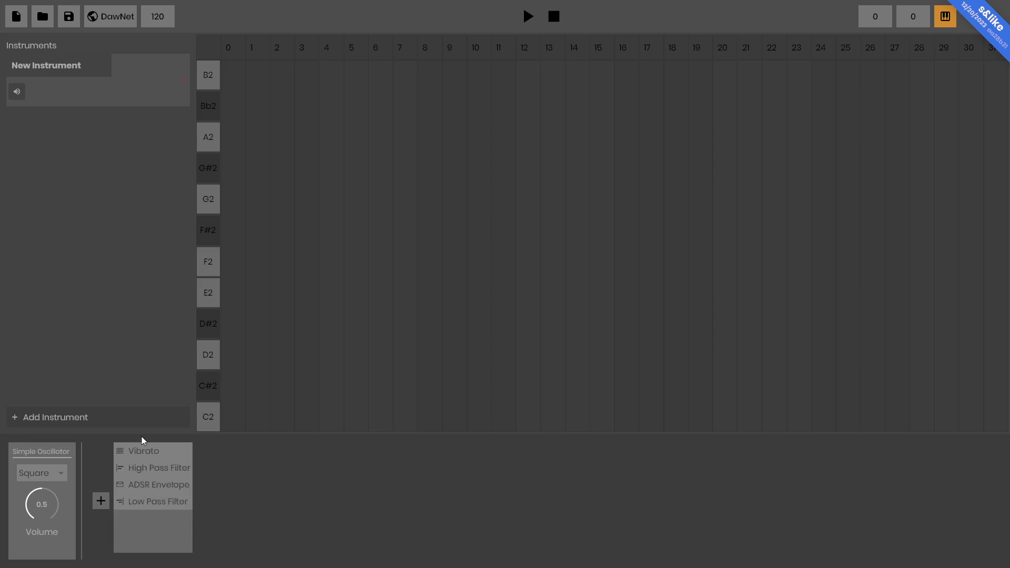
{"action": "left_click", "coordinate": [103, 505]}
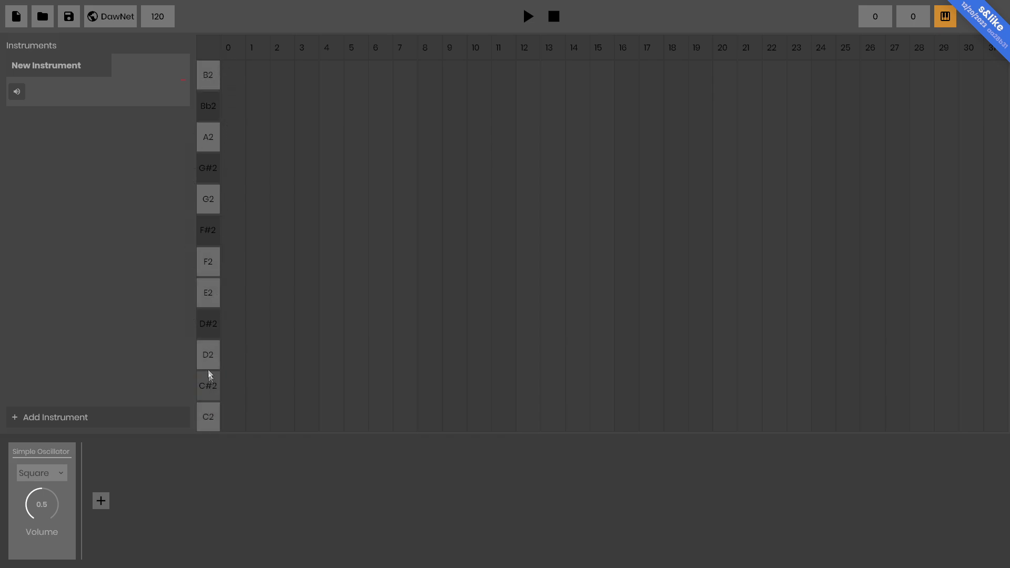
{"action": "left_click", "coordinate": [205, 323]}
{"action": "key", "text": "a"}
{"action": "key", "text": "s"}
{"action": "key", "text": "f"}
{"action": "key", "text": "g"}
{"action": "key", "text": "j"}
{"action": "key", "text": "w"}
{"action": "key", "text": "e"}
{"action": "key", "text": "z"}
{"action": "key", "text": "a"}
{"action": "key", "text": "s"}
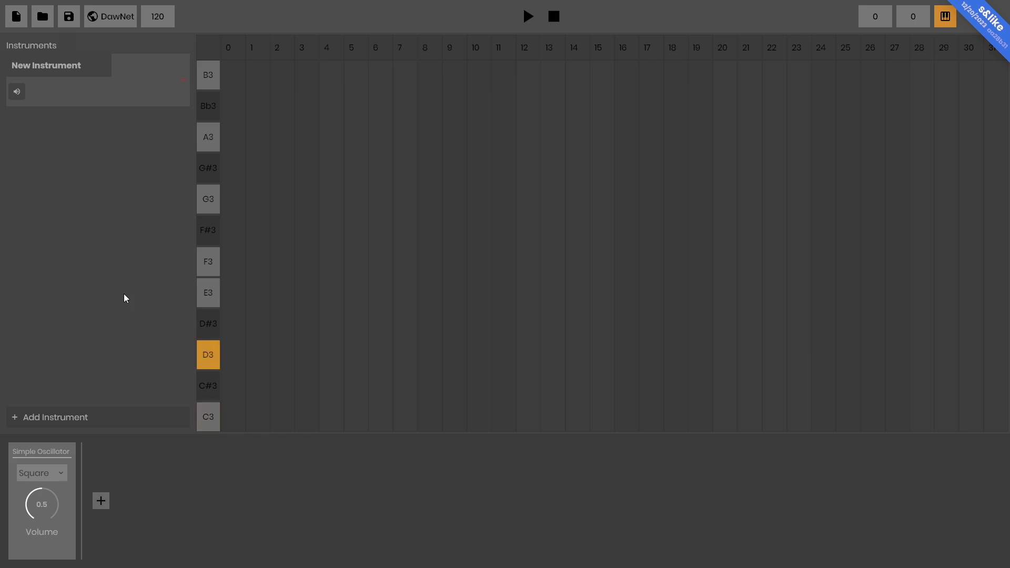
{"action": "key", "text": "x"}
{"action": "key", "text": "x"}
{"action": "key", "text": "x"}
{"action": "key", "text": "a"}
{"action": "key", "text": "z"}
{"action": "key", "text": "z"}
{"action": "key", "text": "z"}
{"action": "key", "text": "z"}
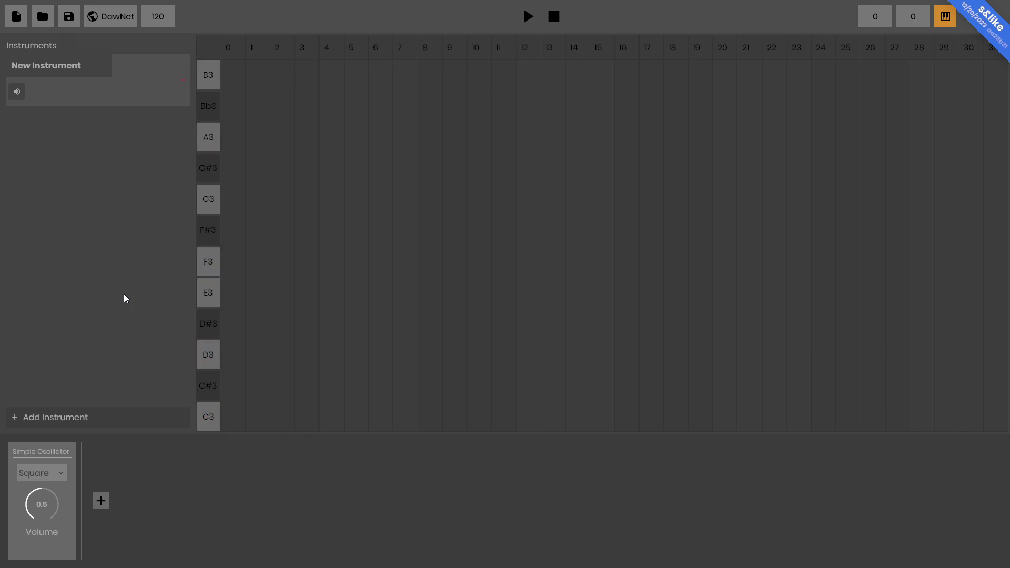
{"action": "key", "text": "d"}
{"action": "key", "text": "f"}
{"action": "key", "text": "j"}
{"action": "key", "text": "j"}
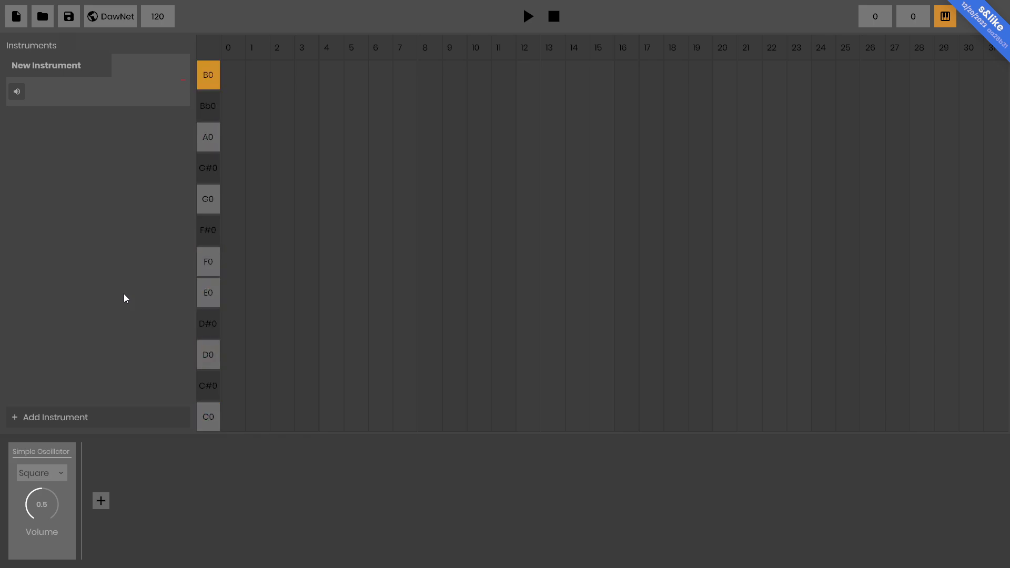
{"action": "key", "text": "f"}
{"action": "key", "text": "a"}
{"action": "key", "text": "x"}
{"action": "key", "text": "x"}
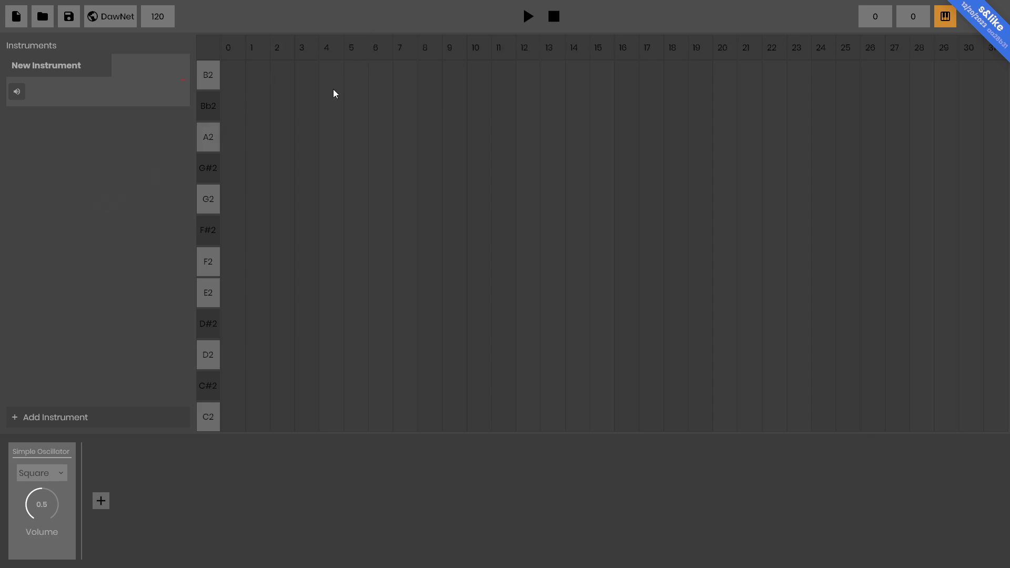
{"action": "scroll", "coordinate": [333, 93], "scroll_direction": "down", "scroll_amount": 3}
{"action": "scroll", "coordinate": [333, 94], "scroll_direction": "up", "scroll_amount": 5}
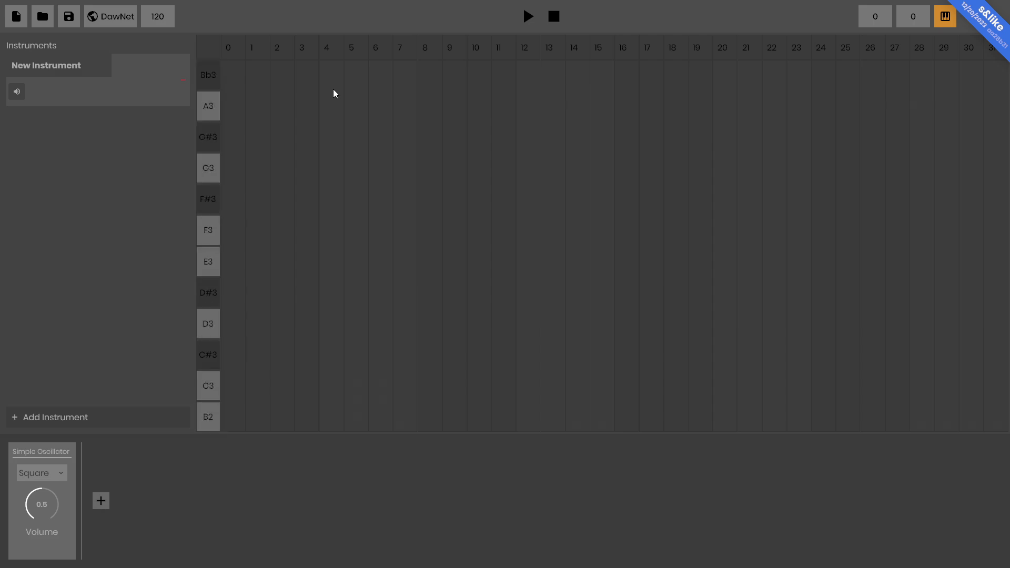
{"action": "scroll", "coordinate": [333, 94], "scroll_direction": "down", "scroll_amount": 4}
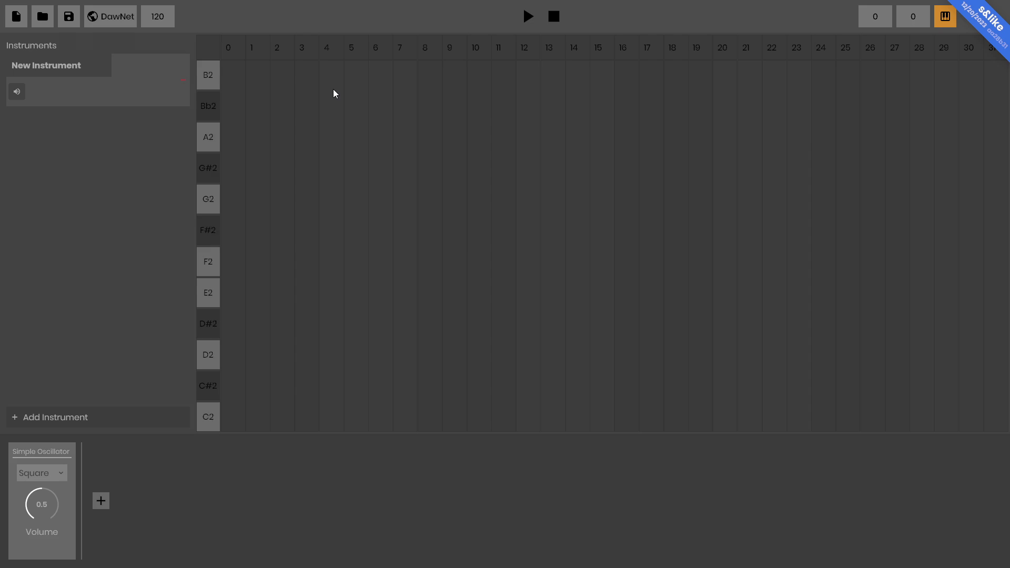
{"action": "scroll", "coordinate": [333, 94], "scroll_direction": "down", "scroll_amount": 4}
{"action": "scroll", "coordinate": [334, 90], "scroll_direction": "up", "scroll_amount": 1}
{"action": "key", "text": "a"}
{"action": "key", "text": "s"}
{"action": "key", "text": "f"}
{"action": "key", "text": "a"}
{"action": "key", "text": "z"}
{"action": "key", "text": "x"}
- Place C2 and A2 notes at step 0 and lengthen the A2 and E2 notes to two steps
{"action": "left_click", "coordinate": [234, 417]}
{"action": "left_click", "coordinate": [232, 417]}
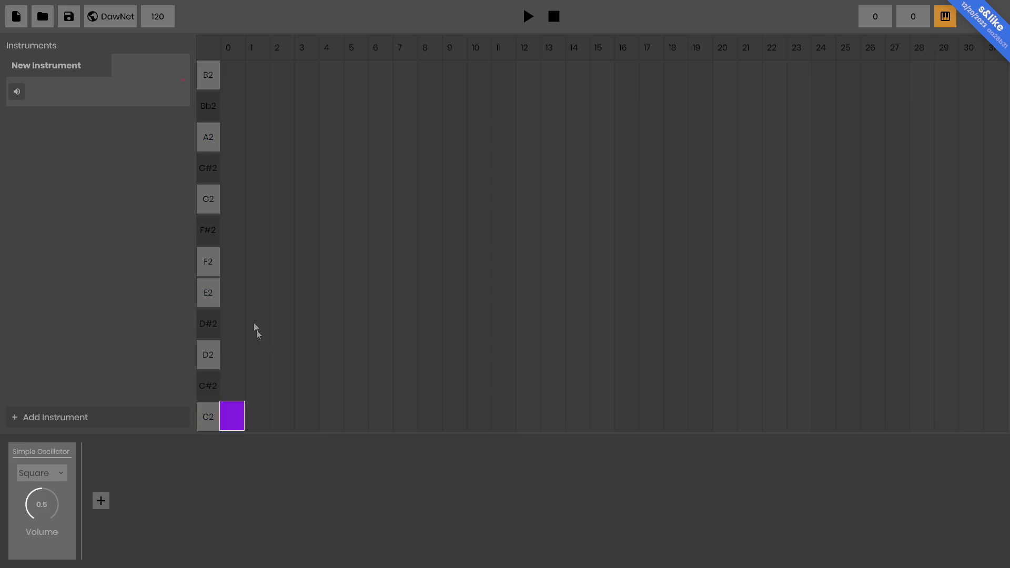
{"action": "left_click", "coordinate": [232, 138]}
{"action": "left_click", "coordinate": [239, 145]}
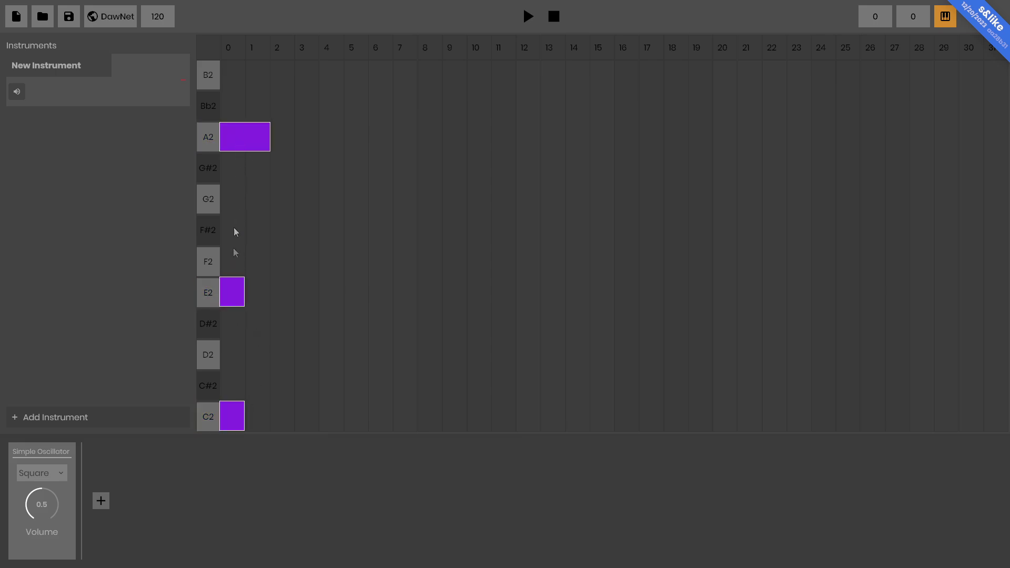
{"action": "left_click", "coordinate": [233, 293]}
- Make the step-0 C2 note two steps long, then add two-step E2 and A2 notes at steps 3–4
{"action": "left_click", "coordinate": [230, 422]}
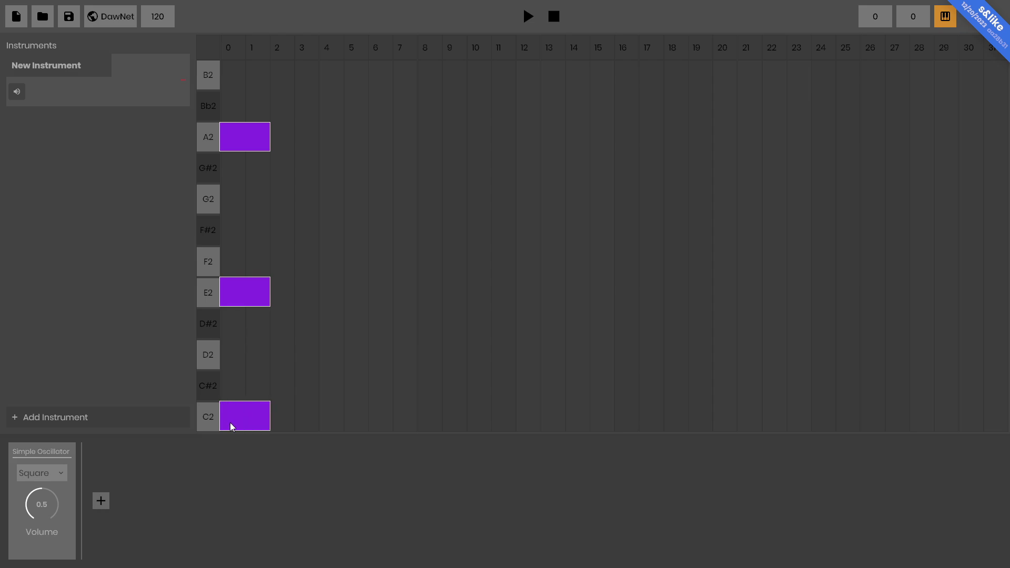
{"action": "left_click", "coordinate": [233, 420]}
{"action": "left_click", "coordinate": [232, 419]}
{"action": "left_click", "coordinate": [229, 421]}
{"action": "left_click", "coordinate": [229, 416]}
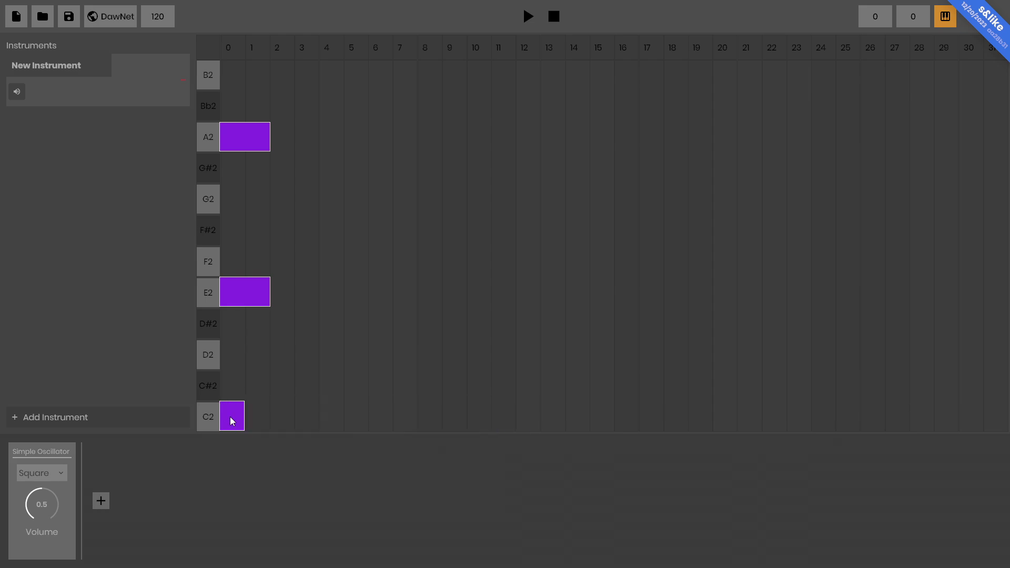
{"action": "left_click", "coordinate": [230, 417]}
{"action": "left_click", "coordinate": [234, 414]}
{"action": "left_click", "coordinate": [237, 414]}
{"action": "left_click", "coordinate": [240, 418]}
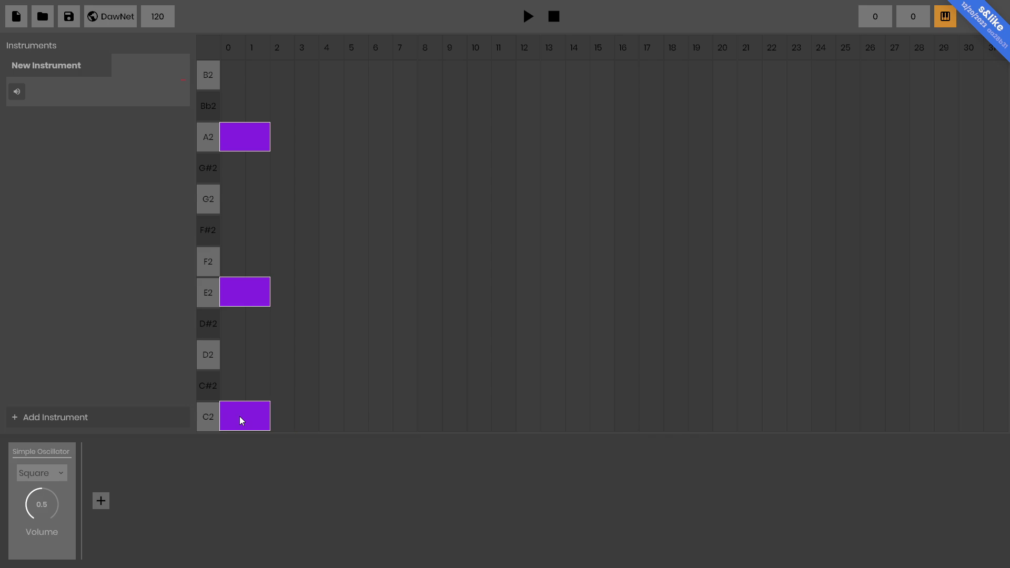
{"action": "left_click", "coordinate": [307, 291]}
{"action": "left_click", "coordinate": [306, 141]}
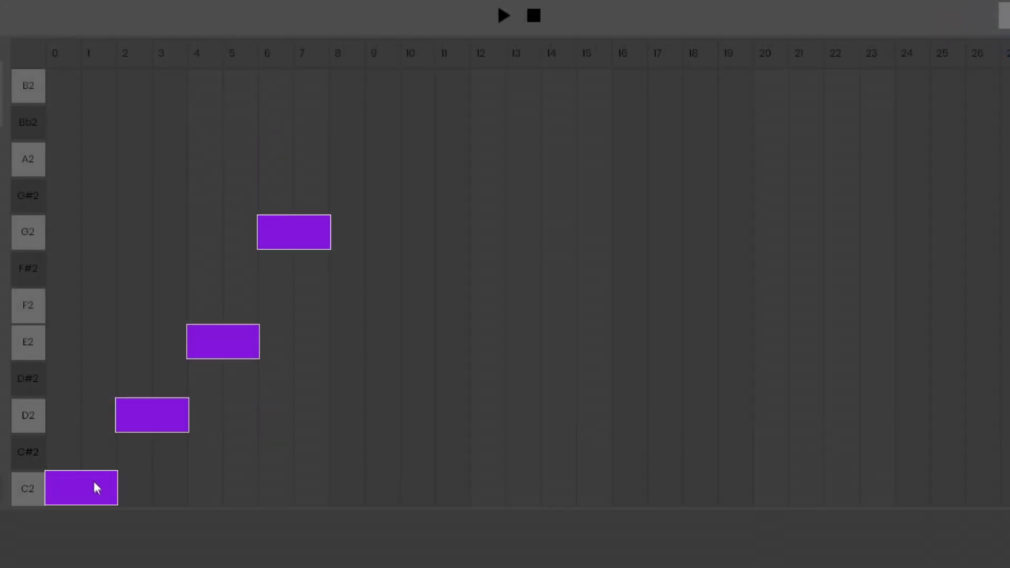
- Lower the velocities of the C2, D2, E2 and G2 notes
{"action": "mouse_move", "coordinate": [97, 487]}
{"action": "left_mouse_down"}
{"action": "mouse_move", "coordinate": [92, 501]}
{"action": "mouse_move", "coordinate": [88, 482]}
{"action": "mouse_move", "coordinate": [91, 509]}
{"action": "left_mouse_up"}
{"action": "left_click_drag", "start_coordinate": [135, 430], "coordinate": [145, 424]}
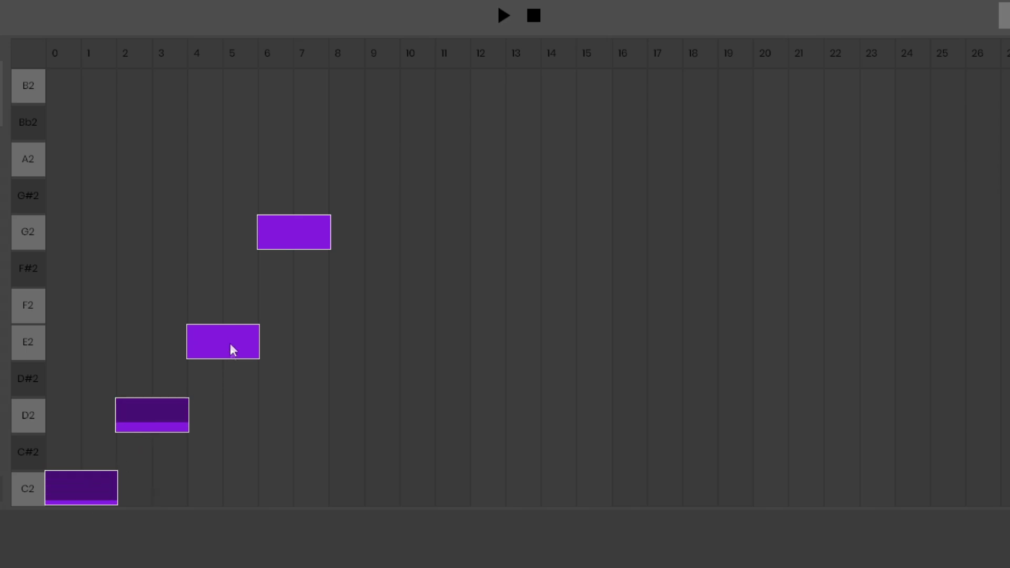
{"action": "left_click_drag", "start_coordinate": [230, 345], "coordinate": [224, 342]}
{"action": "left_click", "coordinate": [295, 223]}
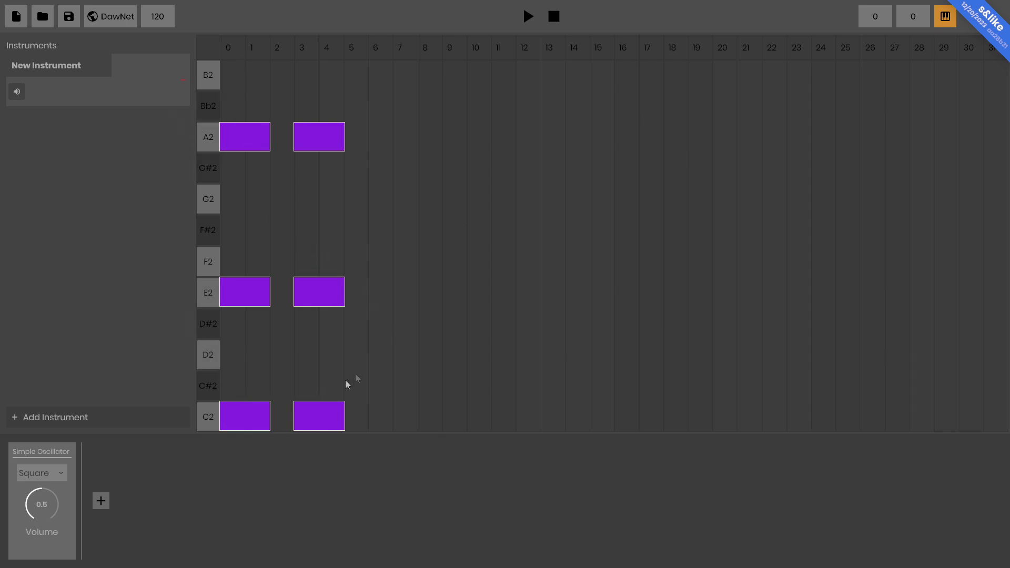
- Shorten the step-3 C2 and A2 notes to one step and add a two-step C2–E2–A2 chord at steps 5–6
{"action": "left_click", "coordinate": [314, 425]}
{"action": "left_click", "coordinate": [315, 148]}
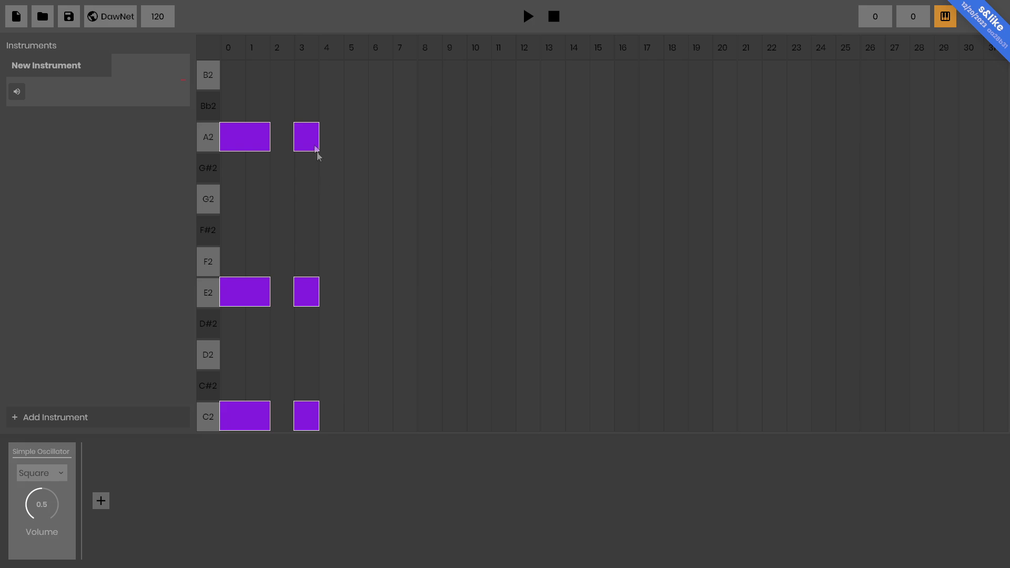
{"action": "left_click", "coordinate": [361, 421]}
{"action": "left_click", "coordinate": [362, 301]}
{"action": "left_click", "coordinate": [361, 134]}
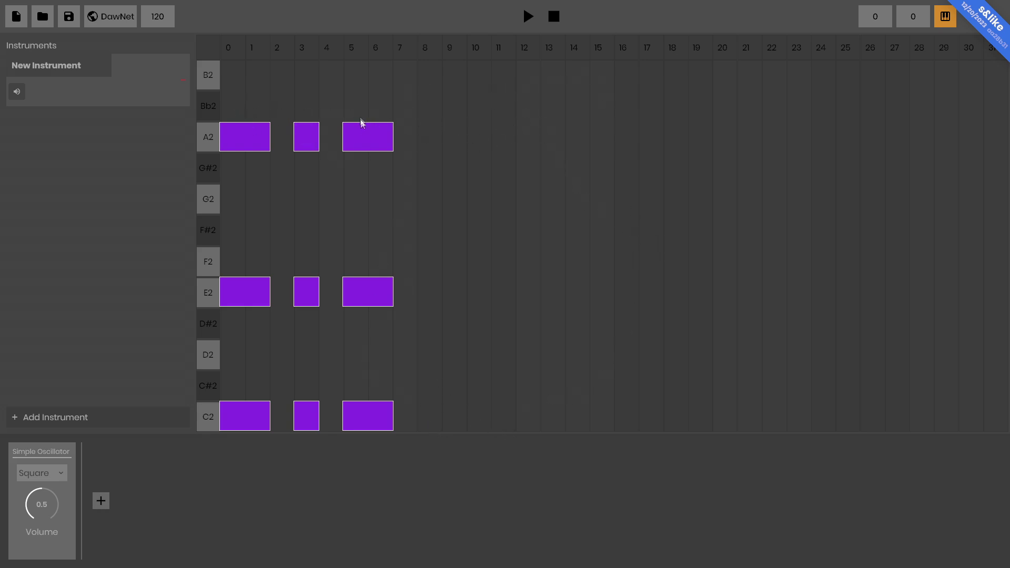
- Select every note in the chord sequence and scroll across the grid to review it
{"action": "left_click_drag", "start_coordinate": [676, 157], "coordinate": [485, 314]}
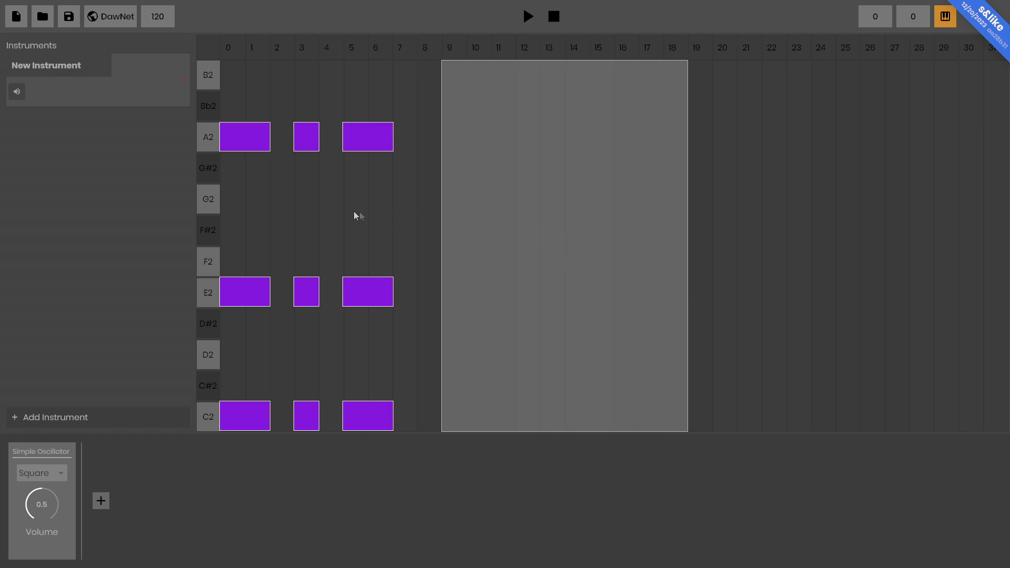
{"action": "left_click_drag", "start_coordinate": [228, 94], "coordinate": [400, 138]}
{"action": "left_click_drag", "start_coordinate": [409, 86], "coordinate": [232, 100]}
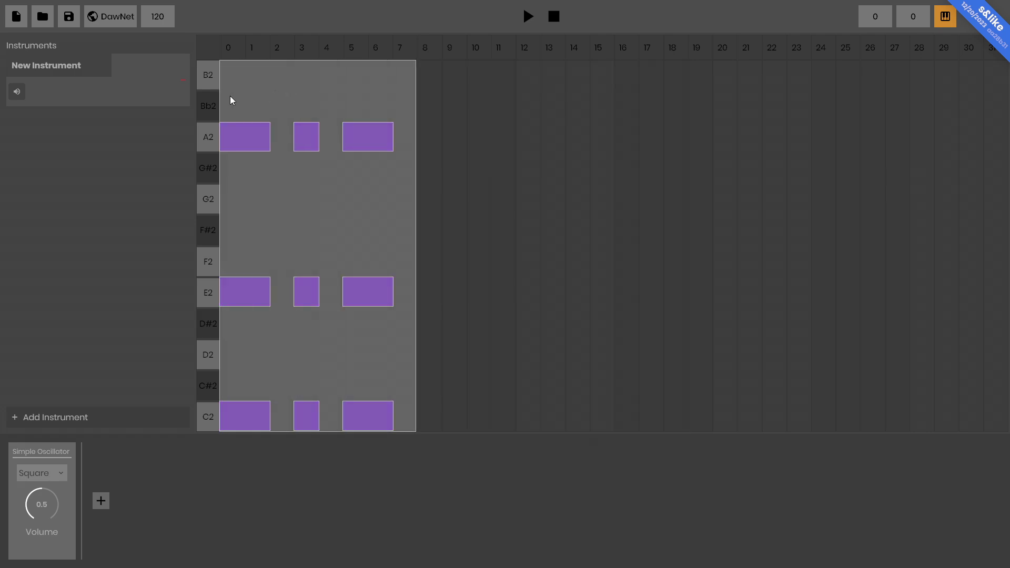
{"action": "scroll", "coordinate": [575, 132], "scroll_direction": "down", "scroll_amount": 1}
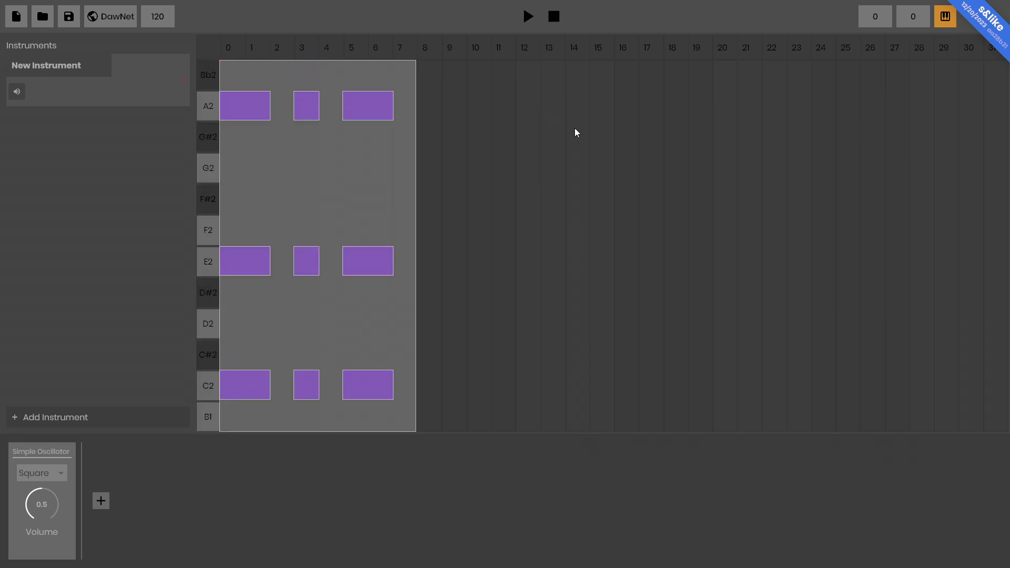
{"action": "scroll", "coordinate": [575, 132], "scroll_direction": "up", "scroll_amount": 1}
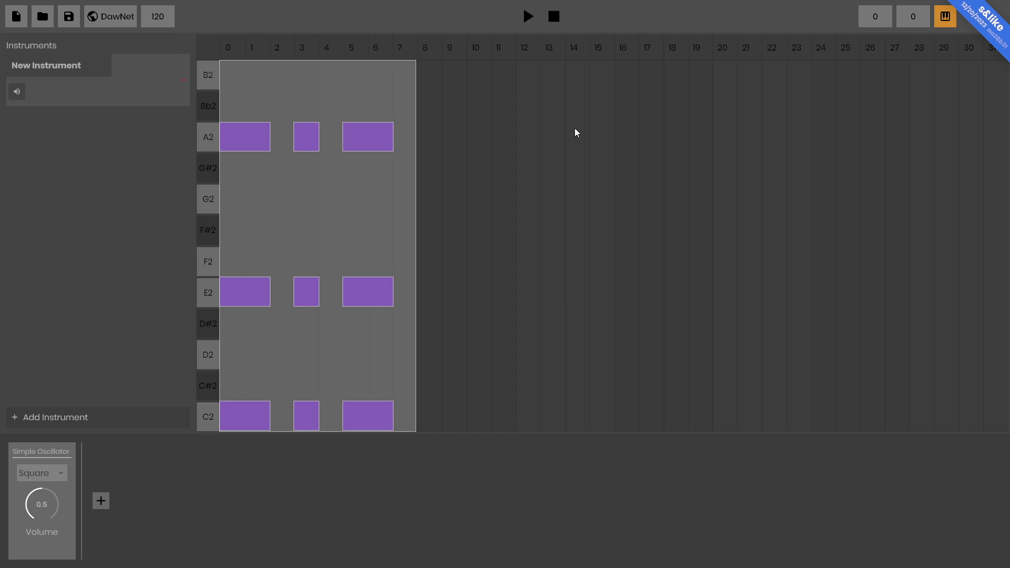
{"action": "scroll", "coordinate": [575, 132], "scroll_direction": "right", "scroll_amount": 1}
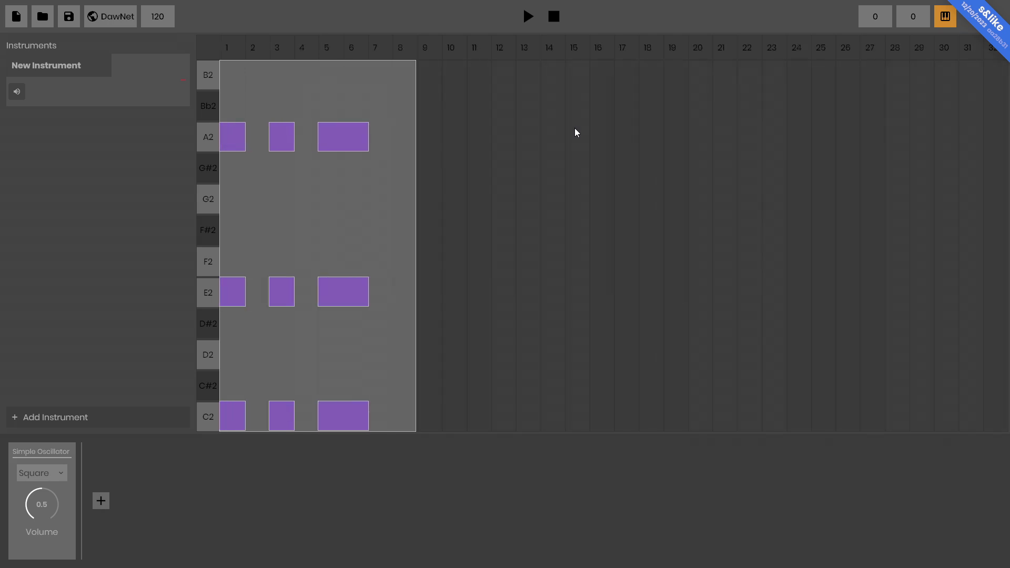
{"action": "scroll", "coordinate": [575, 132], "scroll_direction": "right", "scroll_amount": 3}
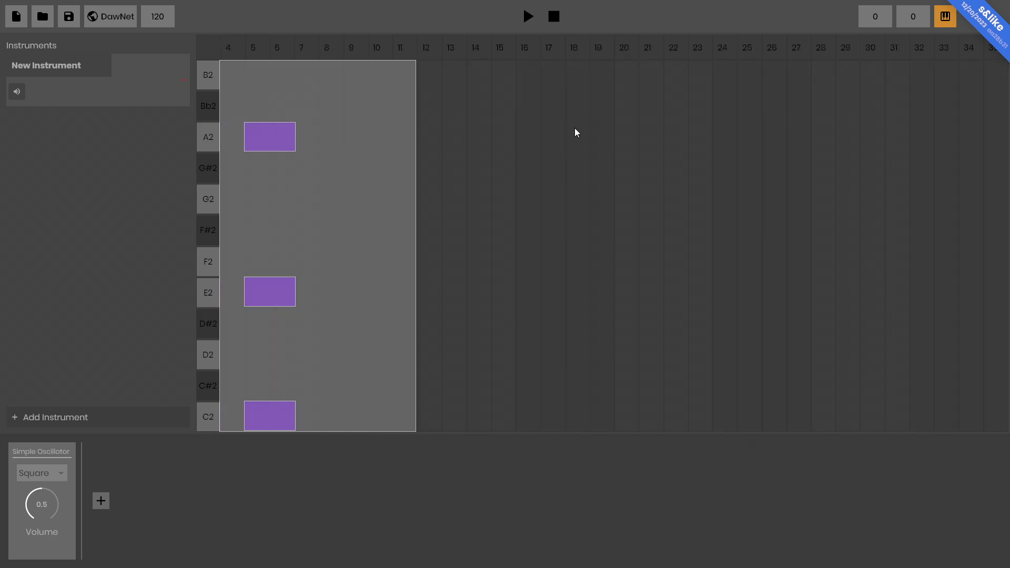
{"action": "scroll", "coordinate": [575, 133], "scroll_direction": "left", "scroll_amount": 4}
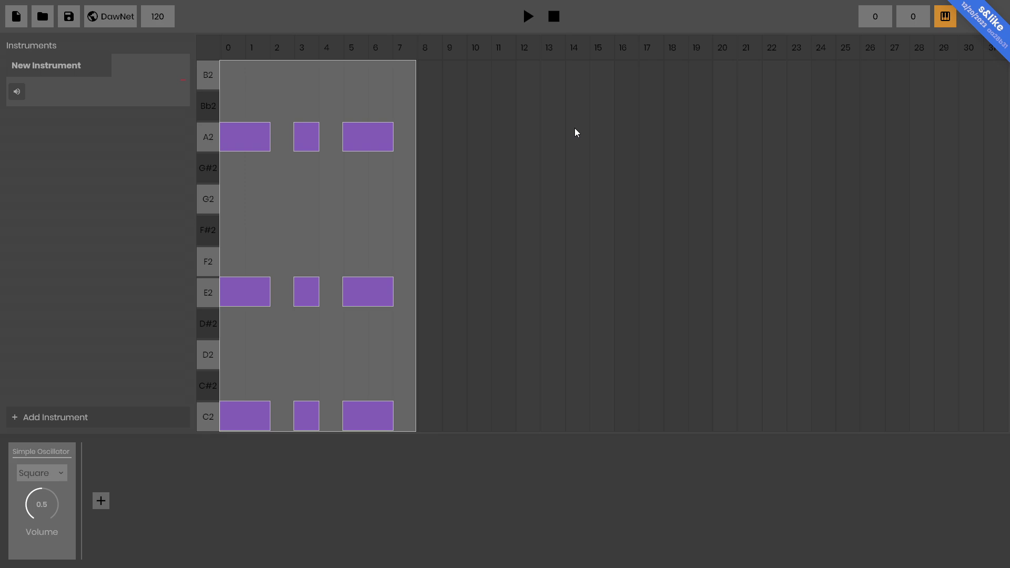
{"action": "scroll", "coordinate": [575, 132], "scroll_direction": "right", "scroll_amount": 6}
{"action": "scroll", "coordinate": [575, 132], "scroll_direction": "right", "scroll_amount": 2}
{"action": "scroll", "coordinate": [575, 129], "scroll_direction": "left", "scroll_amount": 8}
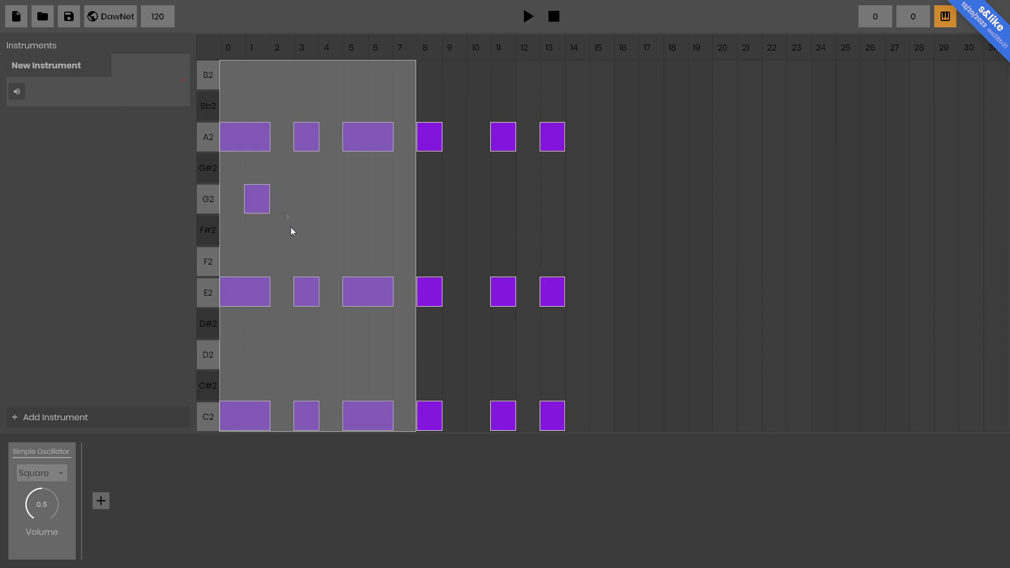
- Deselect the notes, undo a stray drag, and place then remove a trial G#2 note
{"action": "left_click", "coordinate": [378, 190]}
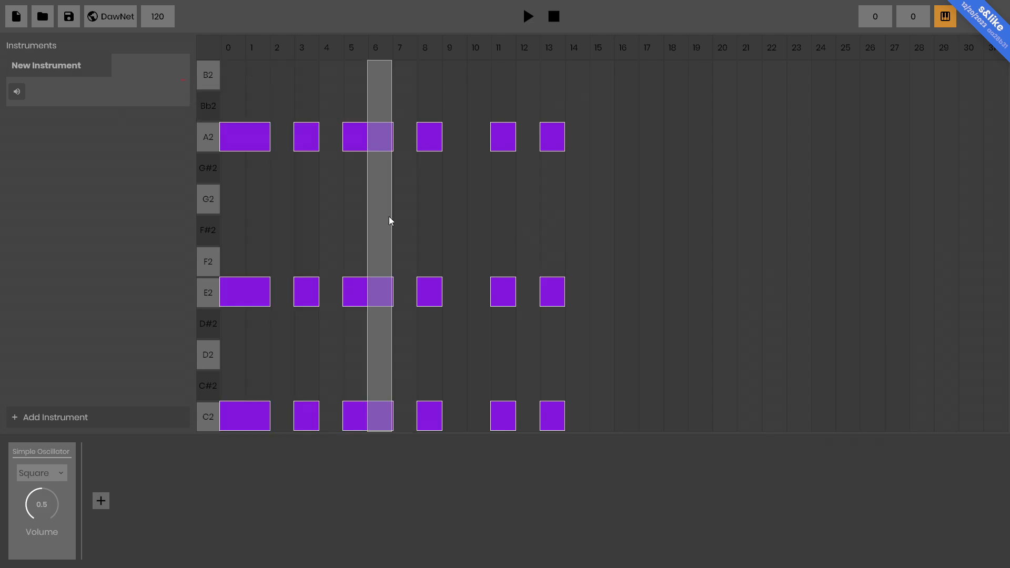
{"action": "left_click_drag", "start_coordinate": [813, 226], "coordinate": [931, 229]}
{"action": "key", "text": "ctrl+z"}
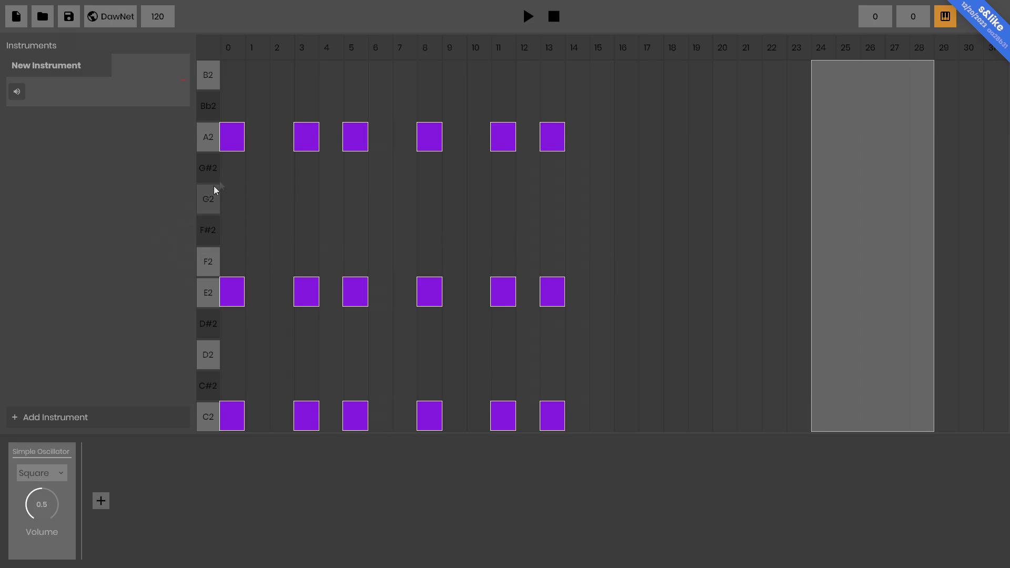
{"action": "left_click", "coordinate": [263, 169]}
{"action": "left_click", "coordinate": [261, 167]}
- Lengthen the C2–E2–A2 chords at columns 0 and 5 to two columns
{"action": "left_click_drag", "start_coordinate": [241, 424], "coordinate": [261, 424]}
{"action": "left_click_drag", "start_coordinate": [238, 301], "coordinate": [262, 300]}
{"action": "left_click_drag", "start_coordinate": [232, 138], "coordinate": [258, 139]}
{"action": "left_click_drag", "start_coordinate": [362, 140], "coordinate": [364, 153]}
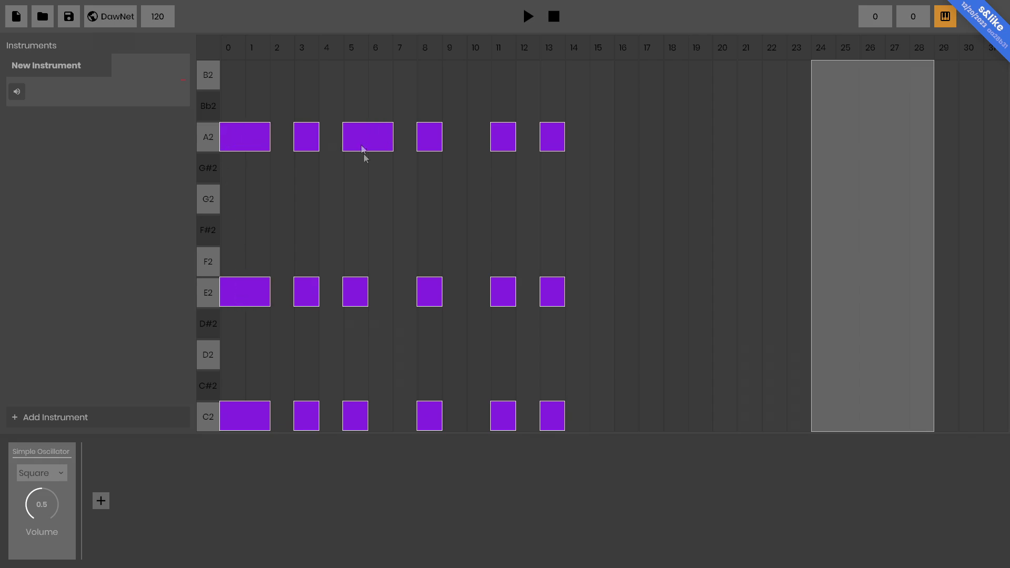
{"action": "left_click", "coordinate": [356, 295]}
{"action": "left_click", "coordinate": [355, 415]}
- Lengthen the chords at columns 8 and 13 to two columns, then select and deselect all notes
{"action": "left_click", "coordinate": [438, 418]}
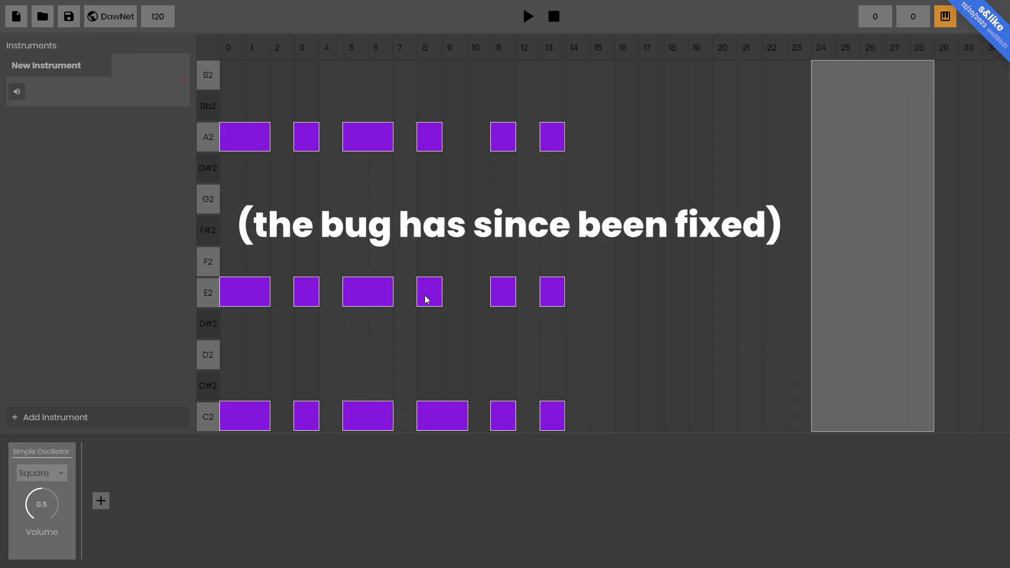
{"action": "left_click", "coordinate": [427, 300]}
{"action": "left_click", "coordinate": [419, 140]}
{"action": "left_click", "coordinate": [551, 140]}
{"action": "left_click", "coordinate": [562, 295]}
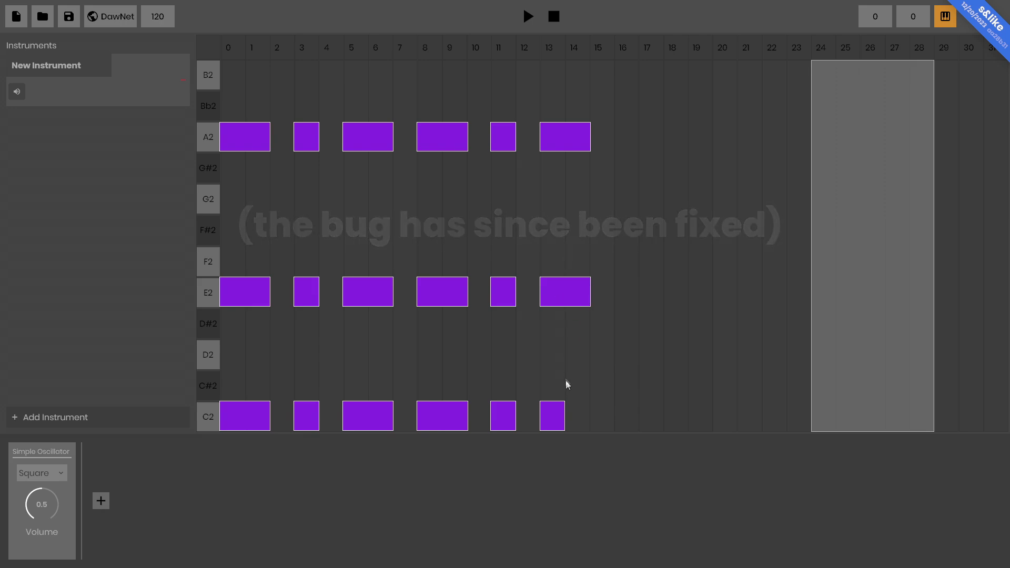
{"action": "left_click", "coordinate": [559, 402]}
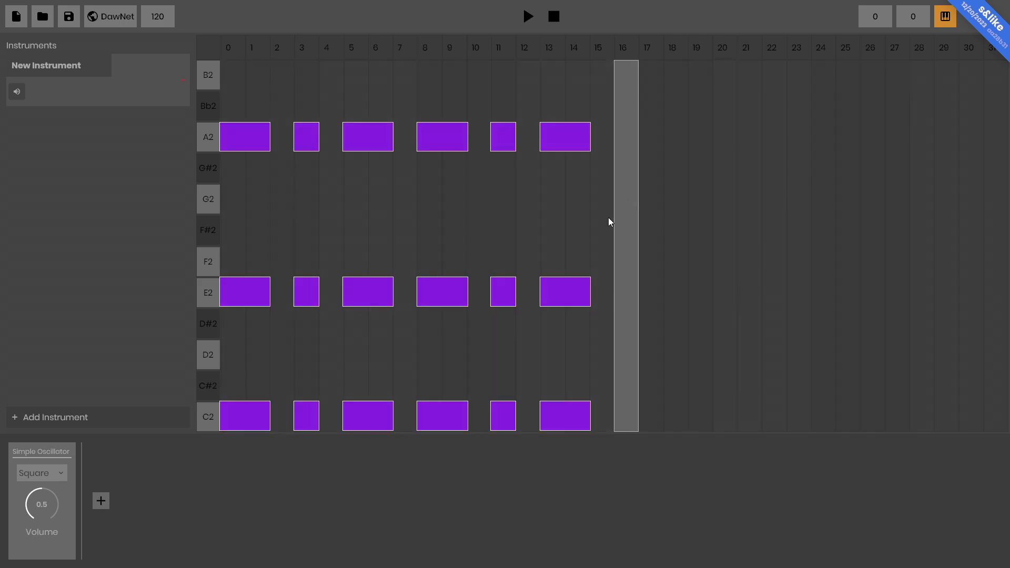
{"action": "left_click_drag", "start_coordinate": [608, 217], "coordinate": [246, 214]}
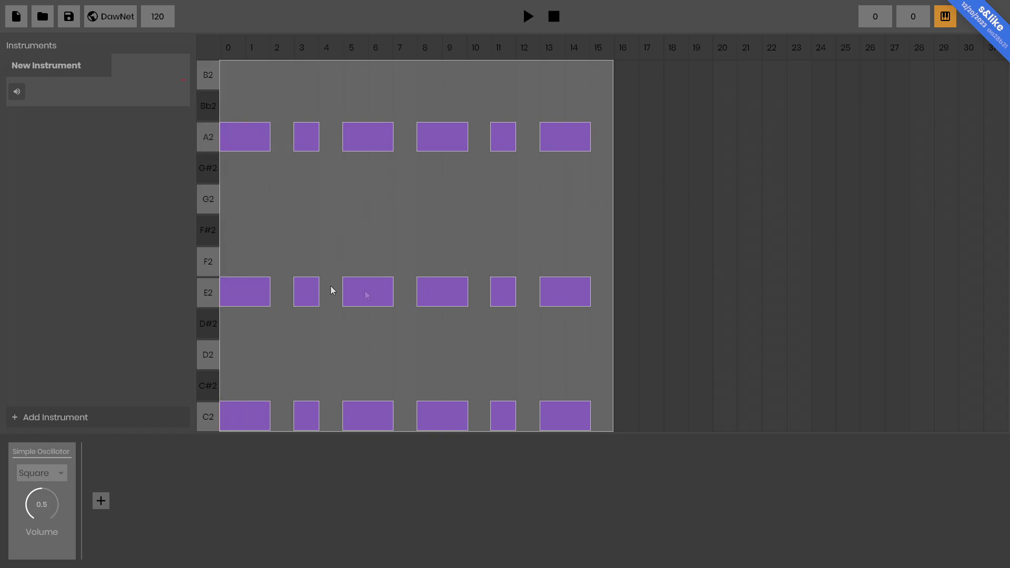
{"action": "left_click", "coordinate": [644, 216]}
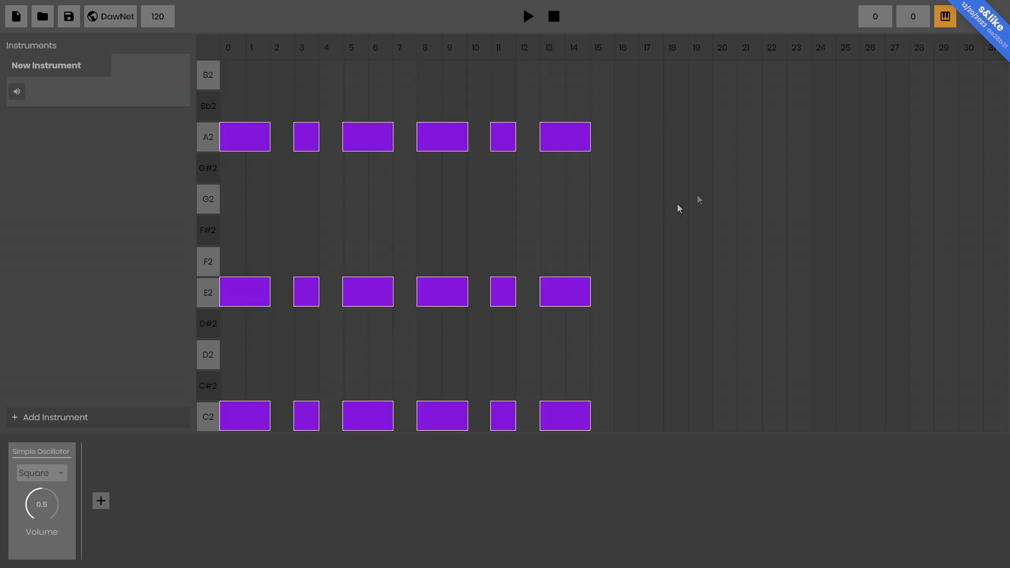
{"action": "key", "text": "ctrl+z"}
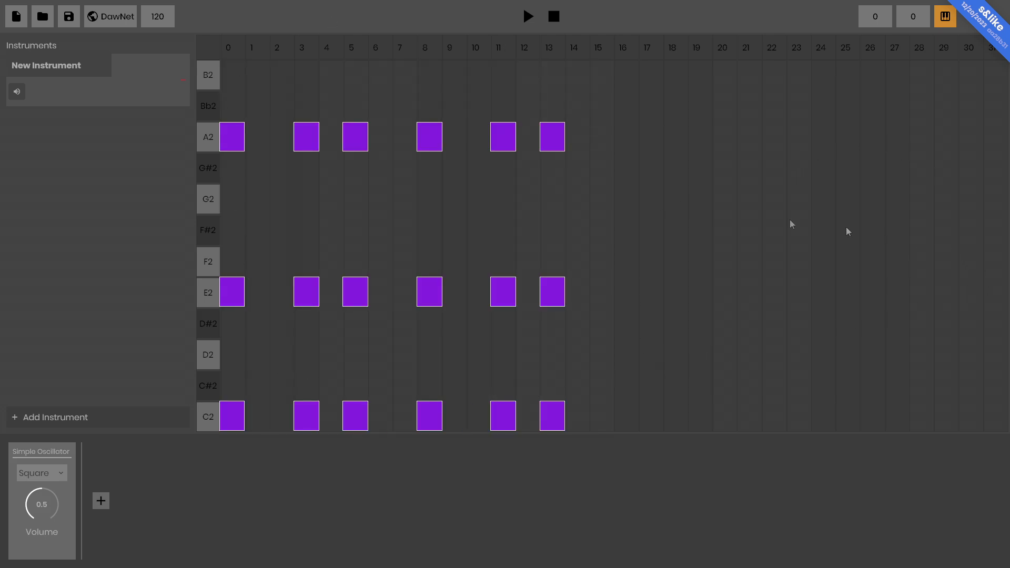
{"action": "left_click", "coordinate": [257, 137]}
{"action": "left_click", "coordinate": [264, 131]}
{"action": "mouse_move", "coordinate": [243, 143]}
{"action": "left_mouse_down"}
{"action": "mouse_move", "coordinate": [290, 141]}
{"action": "mouse_move", "coordinate": [238, 141]}
{"action": "left_mouse_up"}
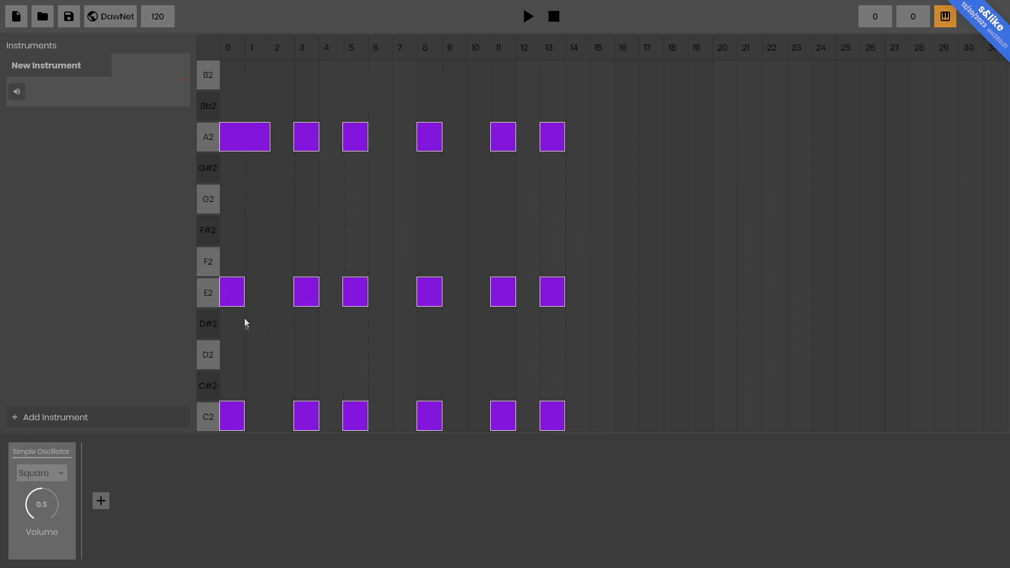
{"action": "left_click_drag", "start_coordinate": [243, 298], "coordinate": [267, 298]}
{"action": "left_click_drag", "start_coordinate": [241, 409], "coordinate": [267, 411]}
{"action": "left_click_drag", "start_coordinate": [361, 421], "coordinate": [390, 421]}
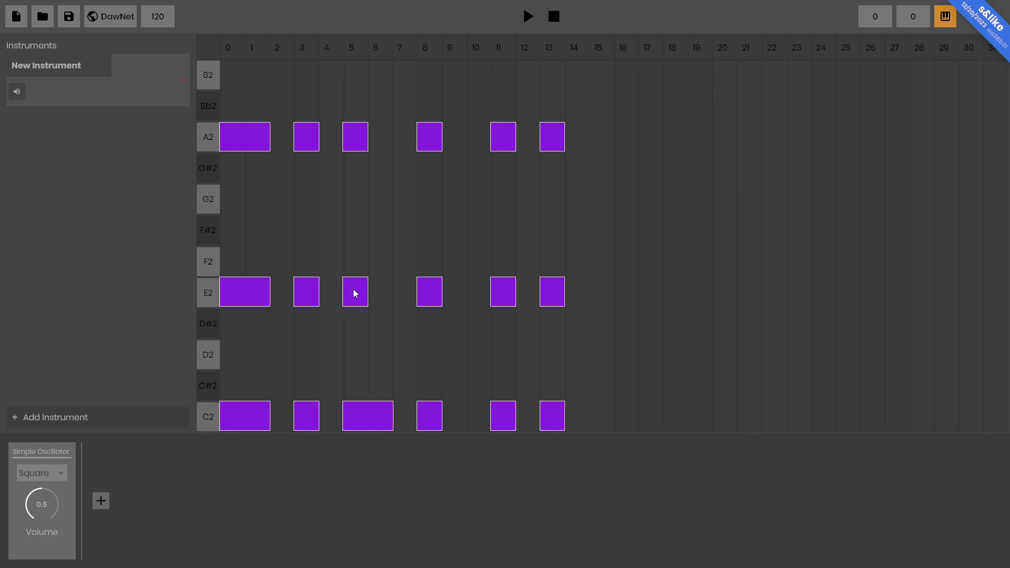
{"action": "left_click_drag", "start_coordinate": [353, 291], "coordinate": [389, 292]}
{"action": "left_click_drag", "start_coordinate": [351, 129], "coordinate": [452, 139]}
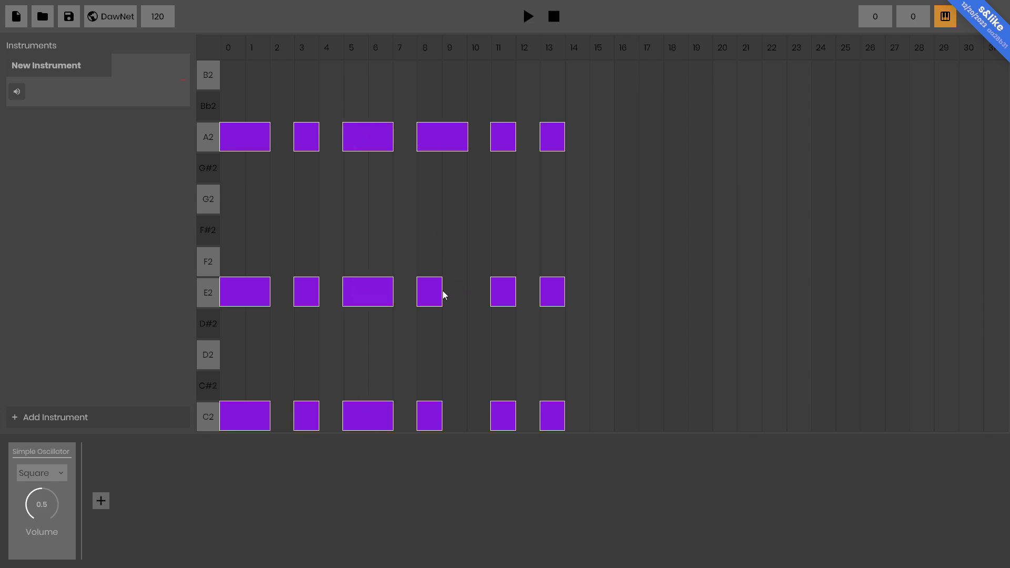
{"action": "left_click_drag", "start_coordinate": [442, 292], "coordinate": [467, 294]}
{"action": "left_click_drag", "start_coordinate": [441, 416], "coordinate": [467, 416]}
{"action": "left_click_drag", "start_coordinate": [563, 416], "coordinate": [591, 416]}
{"action": "left_click_drag", "start_coordinate": [563, 292], "coordinate": [590, 292]}
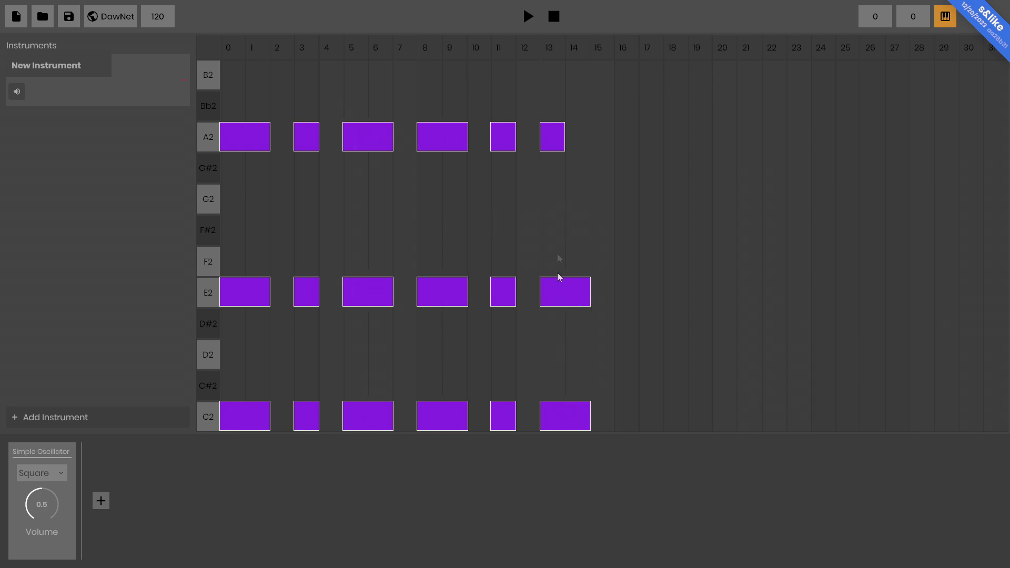
{"action": "left_click_drag", "start_coordinate": [557, 140], "coordinate": [589, 139]}
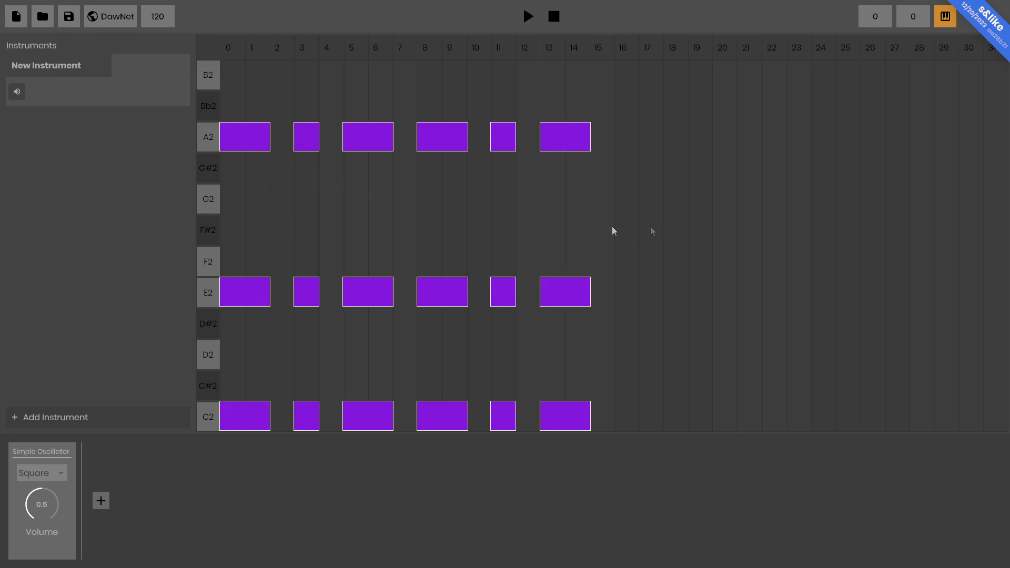
- Add B2–E2–C2 chords at columns 16, 19 and 21, removing the misplaced A2 notes
{"action": "left_click", "coordinate": [632, 424]}
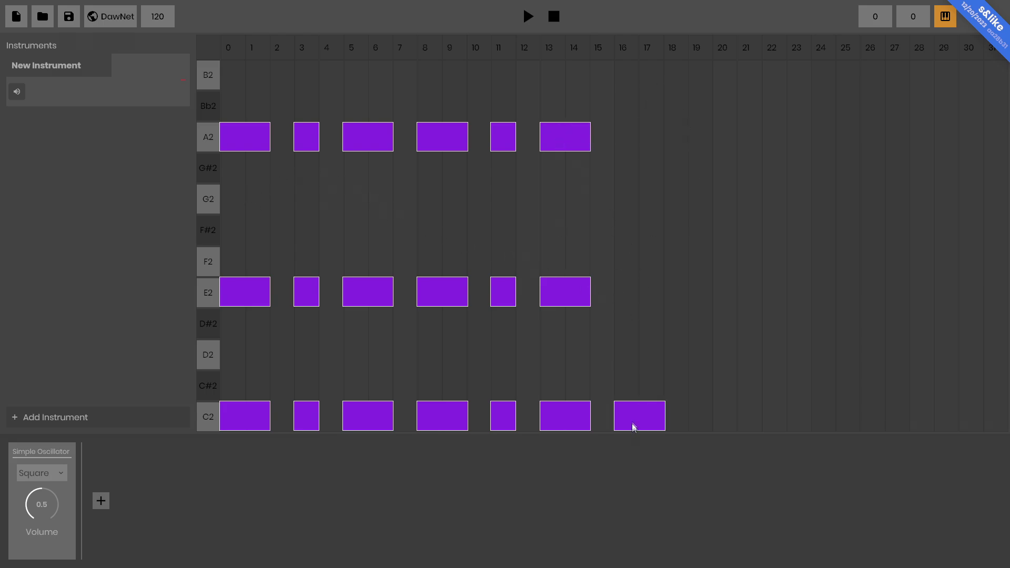
{"action": "left_click", "coordinate": [628, 304]}
{"action": "left_click", "coordinate": [634, 128]}
{"action": "left_click", "coordinate": [629, 75]}
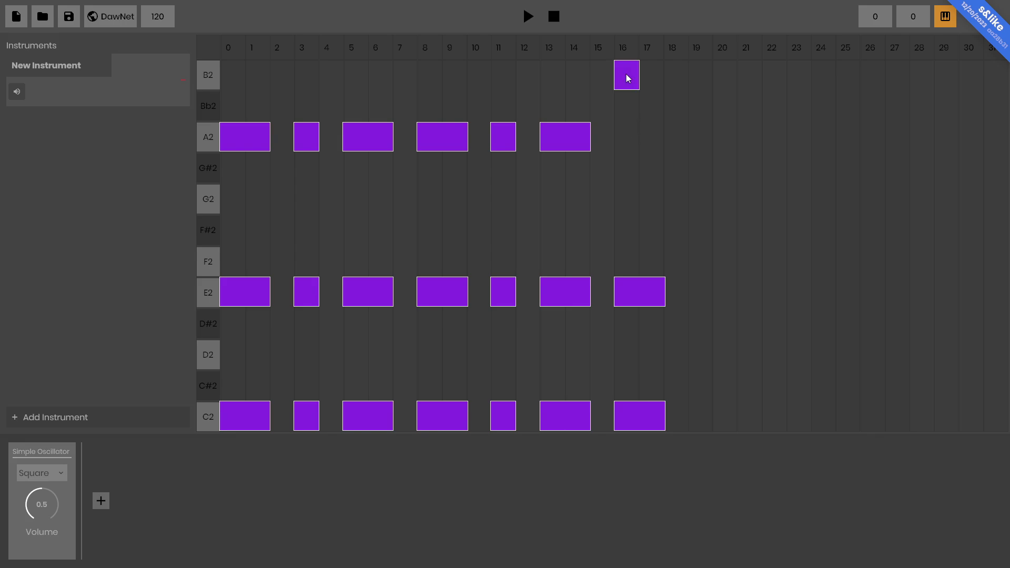
{"action": "left_click", "coordinate": [700, 83]}
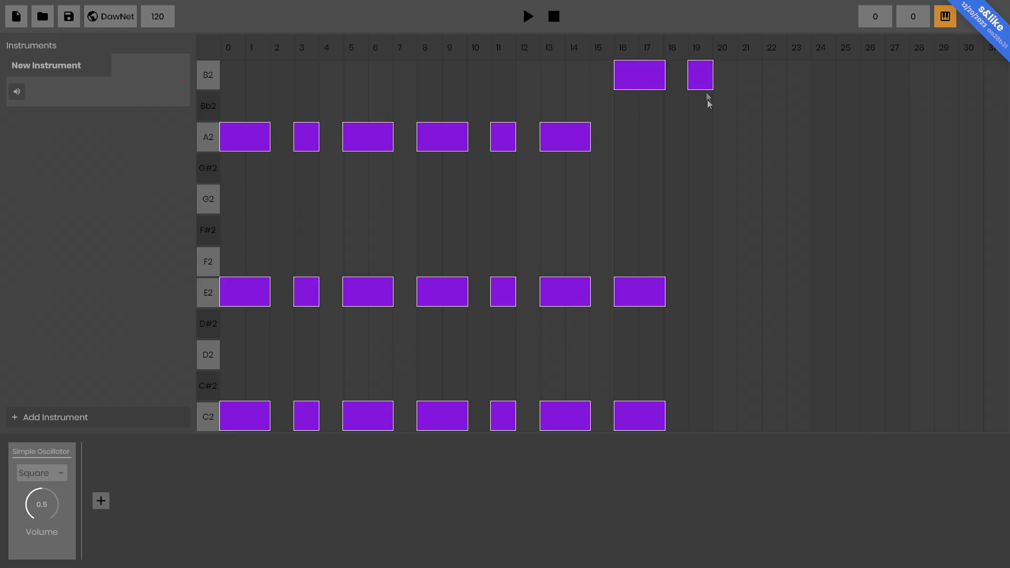
{"action": "left_click", "coordinate": [701, 137]}
{"action": "left_click", "coordinate": [701, 292]}
{"action": "left_click", "coordinate": [701, 416]}
{"action": "left_click", "coordinate": [749, 416]}
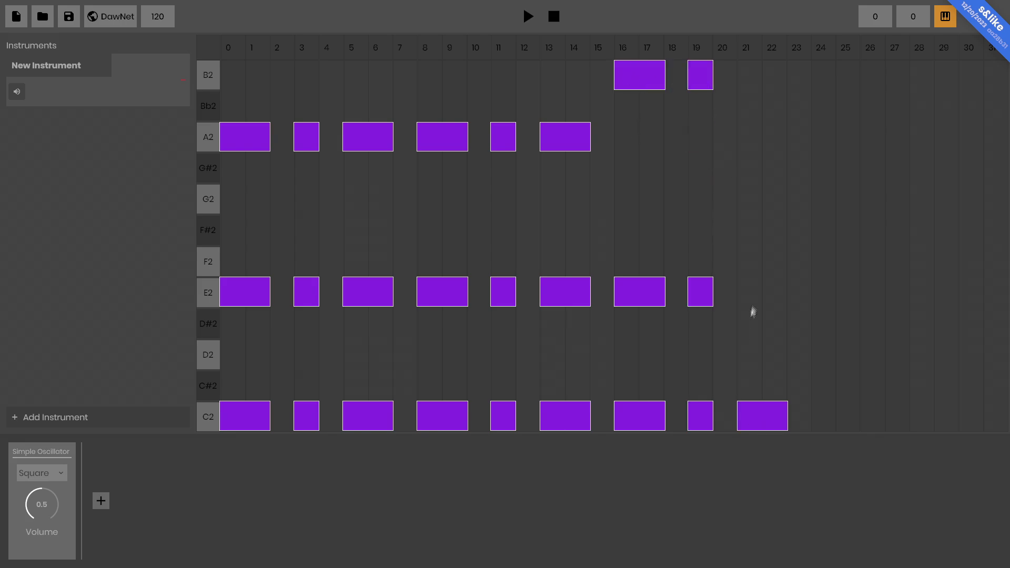
{"action": "left_click", "coordinate": [749, 292]}
{"action": "left_click", "coordinate": [750, 75]}
- Add A2–E2–C2 chords at columns 24, 27 and 29
{"action": "left_click", "coordinate": [829, 127]}
{"action": "left_click", "coordinate": [898, 137]}
{"action": "left_click", "coordinate": [947, 137]}
{"action": "left_click", "coordinate": [832, 292]}
{"action": "left_click", "coordinate": [898, 292]}
{"action": "left_click", "coordinate": [947, 294]}
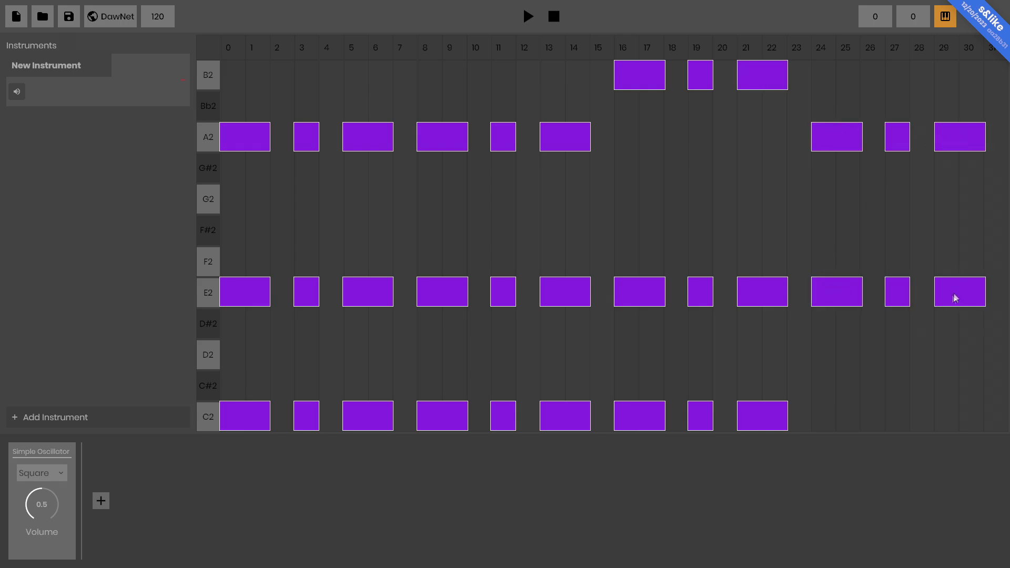
{"action": "left_click", "coordinate": [837, 416]}
{"action": "left_click", "coordinate": [897, 415]}
{"action": "left_click", "coordinate": [944, 414]}
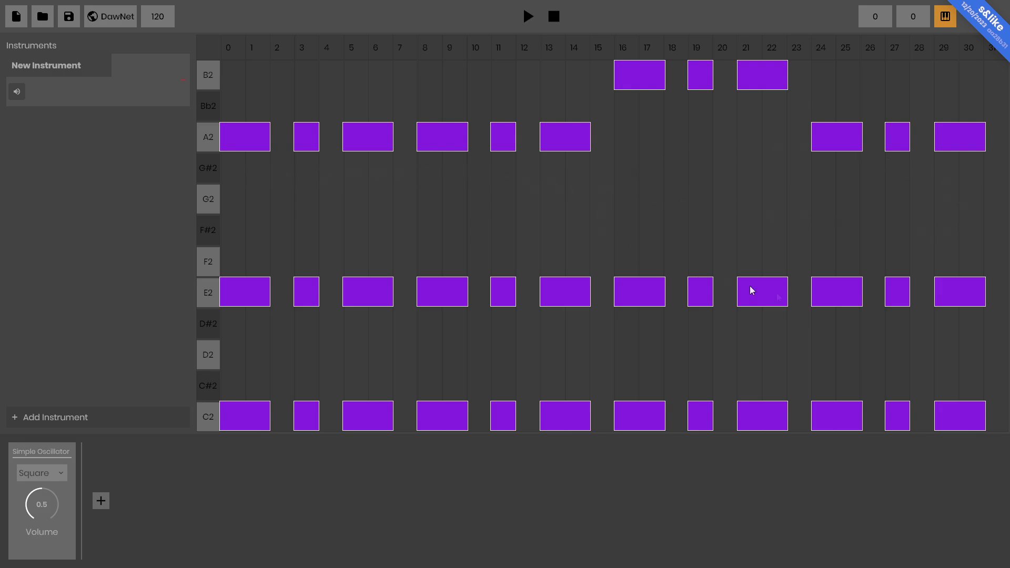
- Enter 16 and 32 in the two range boxes, then delete the 16
{"action": "double_click", "coordinate": [875, 17]}
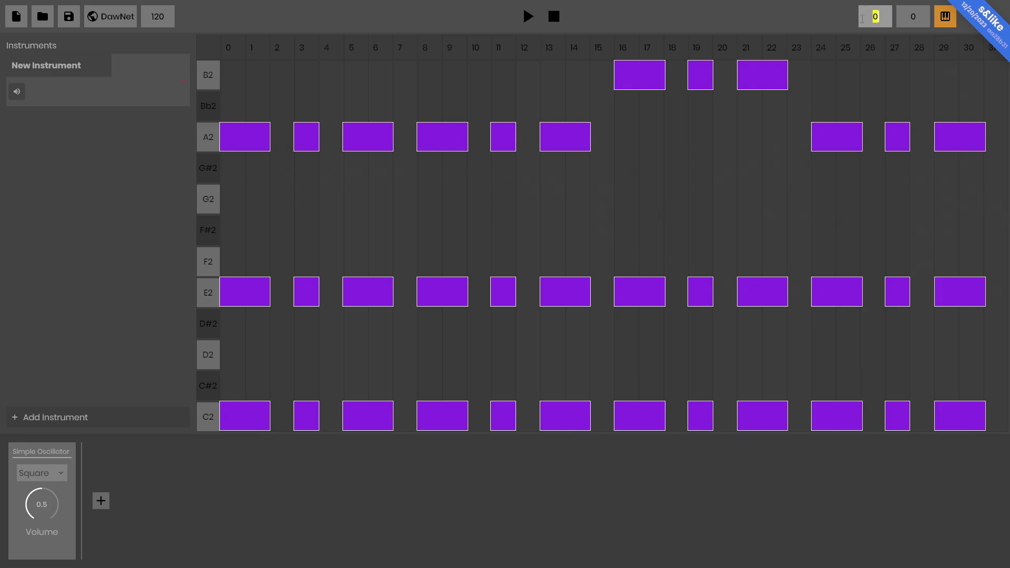
{"action": "type", "text": "16"}
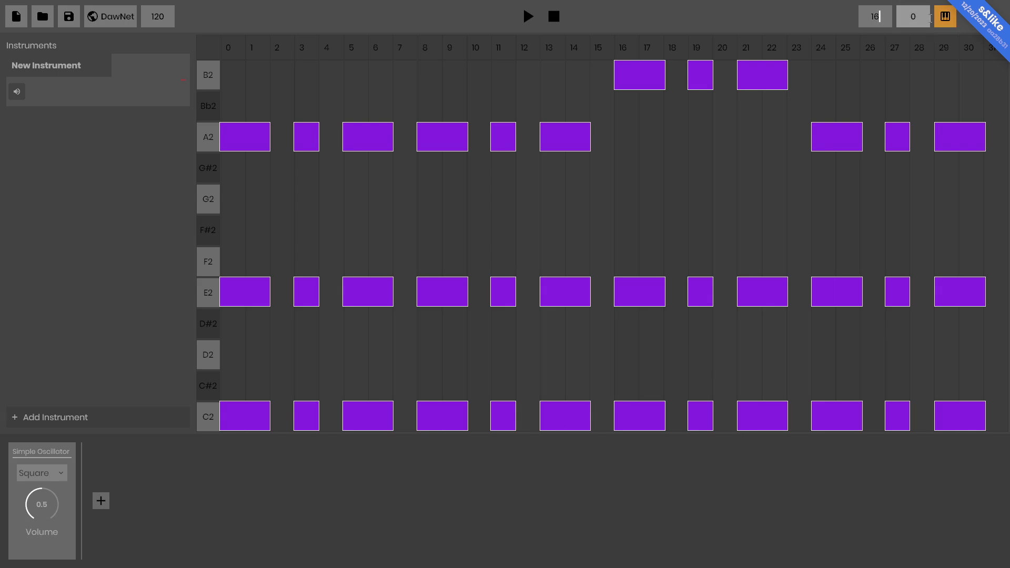
{"action": "double_click", "coordinate": [903, 21]}
{"action": "type", "text": "32"}
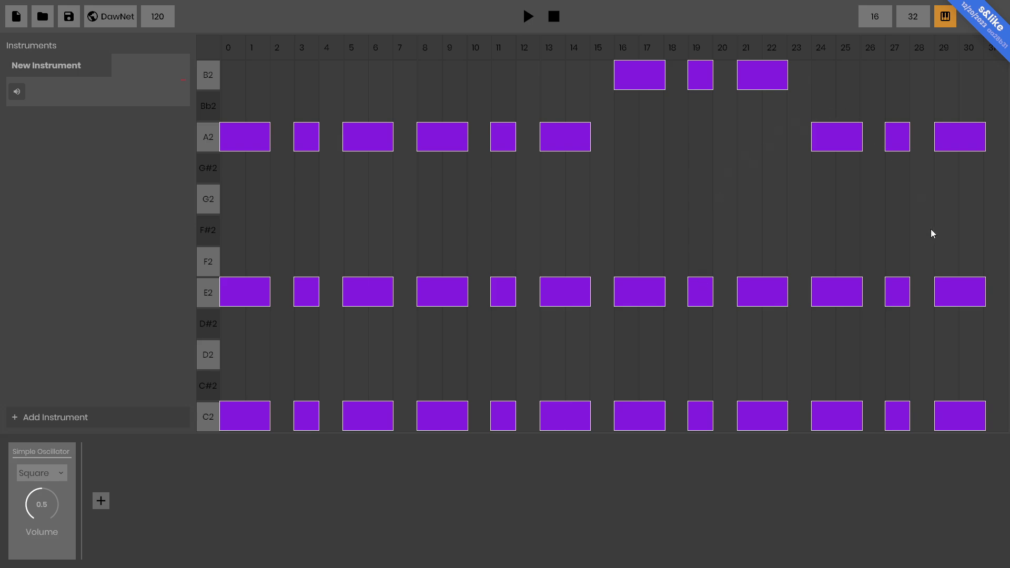
{"action": "double_click", "coordinate": [875, 17]}
{"action": "key", "text": "BackSpace"}
{"action": "left_click", "coordinate": [73, 23]}
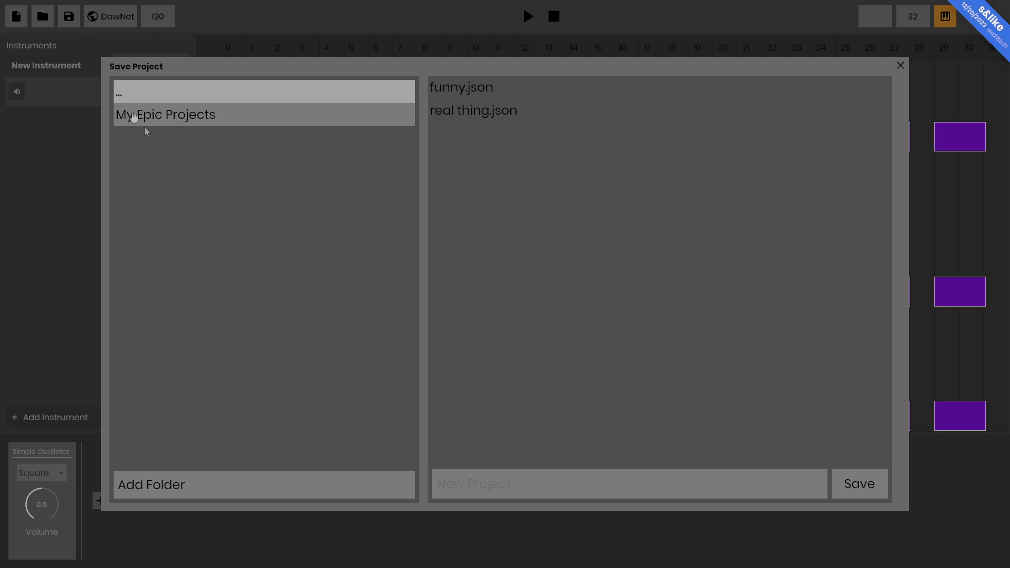
- Browse back to the top-level projects folder and save the project as 'tutorial'
{"action": "left_click", "coordinate": [204, 122]}
{"action": "left_click", "coordinate": [204, 96]}
{"action": "left_click", "coordinate": [233, 117]}
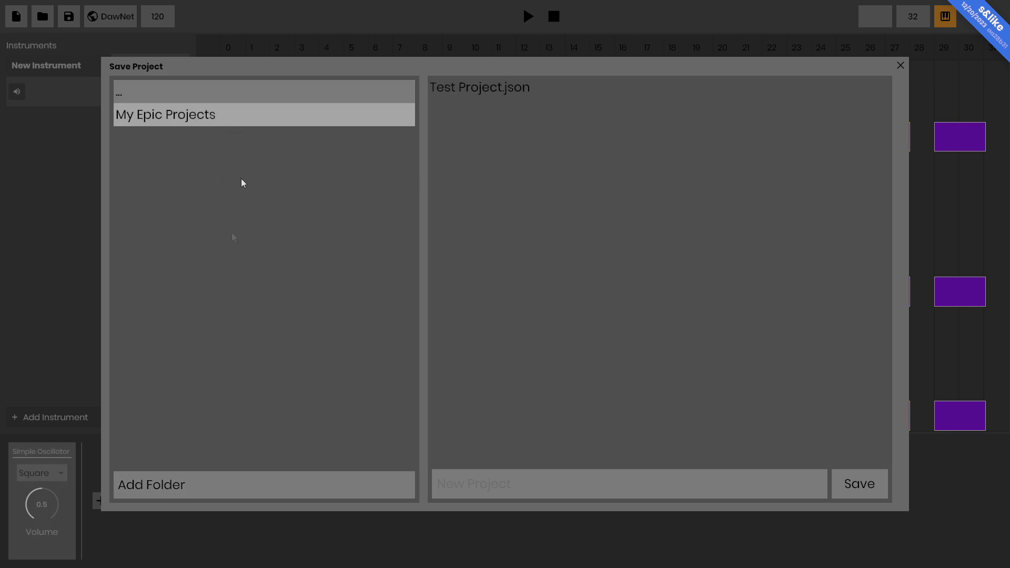
{"action": "left_click", "coordinate": [221, 99]}
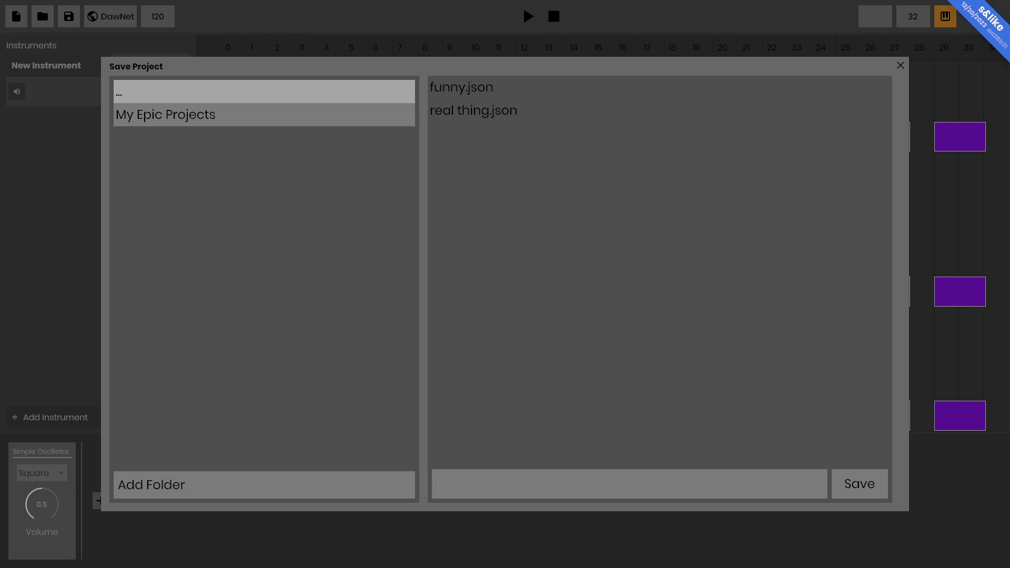
{"action": "type", "text": "tutorial"}
{"action": "left_click", "coordinate": [882, 484]}
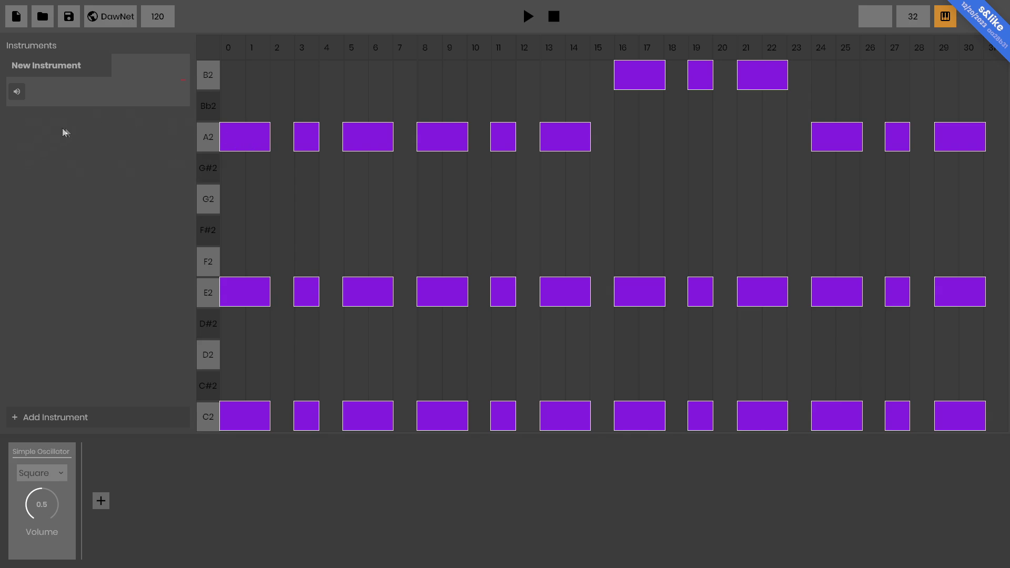
- Discard the current work for a new project, then load tutorial.json and select its instrument
{"action": "left_click", "coordinate": [16, 17]}
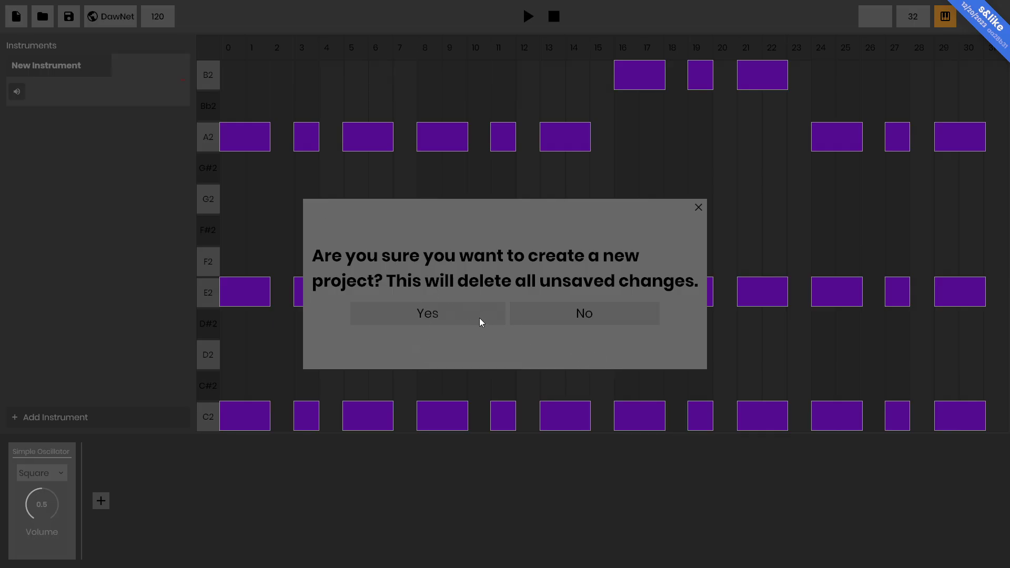
{"action": "left_click", "coordinate": [462, 315]}
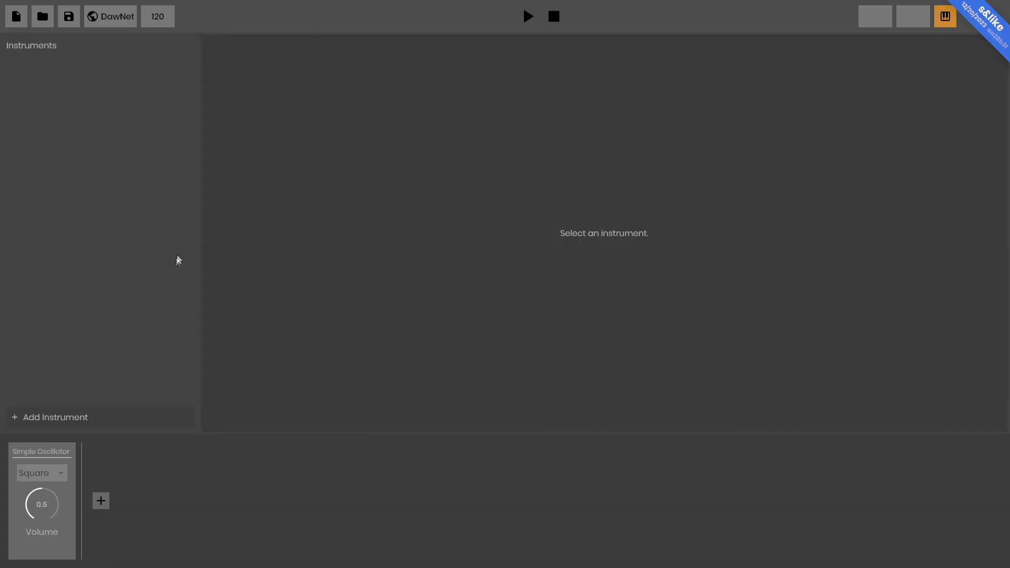
{"action": "left_click", "coordinate": [42, 16]}
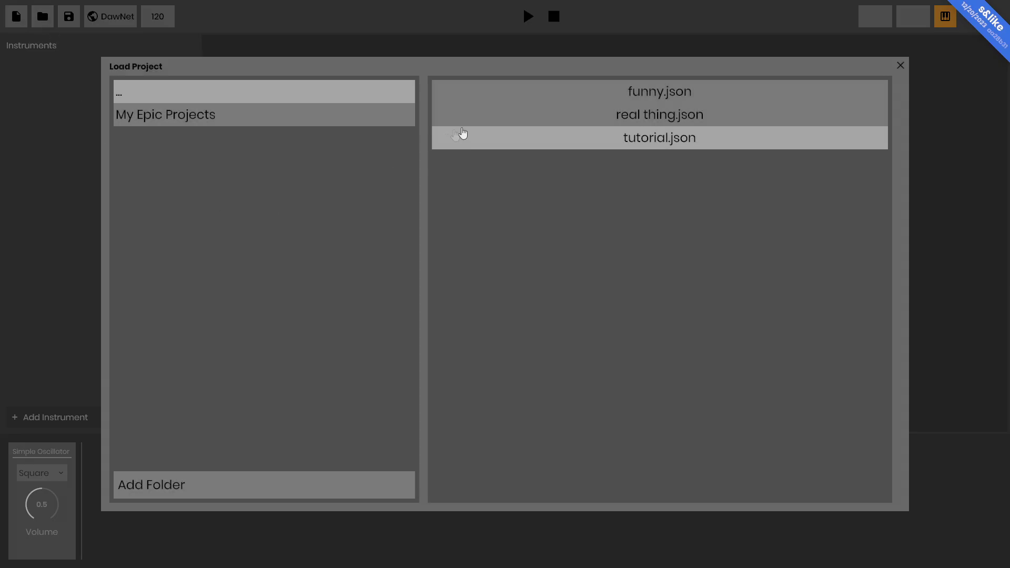
{"action": "left_click", "coordinate": [651, 146]}
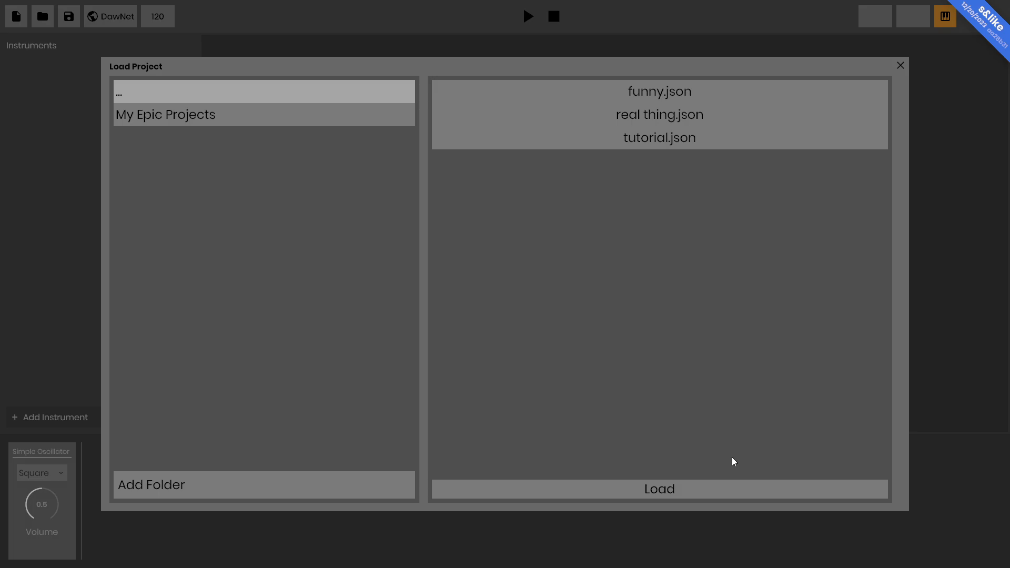
{"action": "left_click", "coordinate": [699, 491]}
{"action": "left_click", "coordinate": [130, 99]}
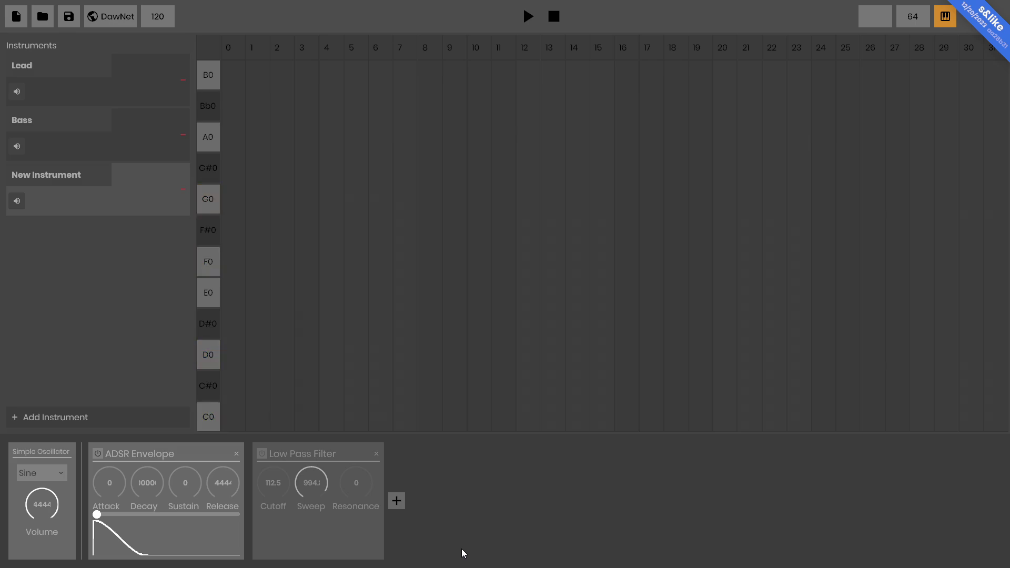
- Save the current project over tutorial.json, confirming the overwrite
{"action": "left_click", "coordinate": [69, 16]}
{"action": "left_click", "coordinate": [493, 136]}
{"action": "left_click", "coordinate": [863, 486]}
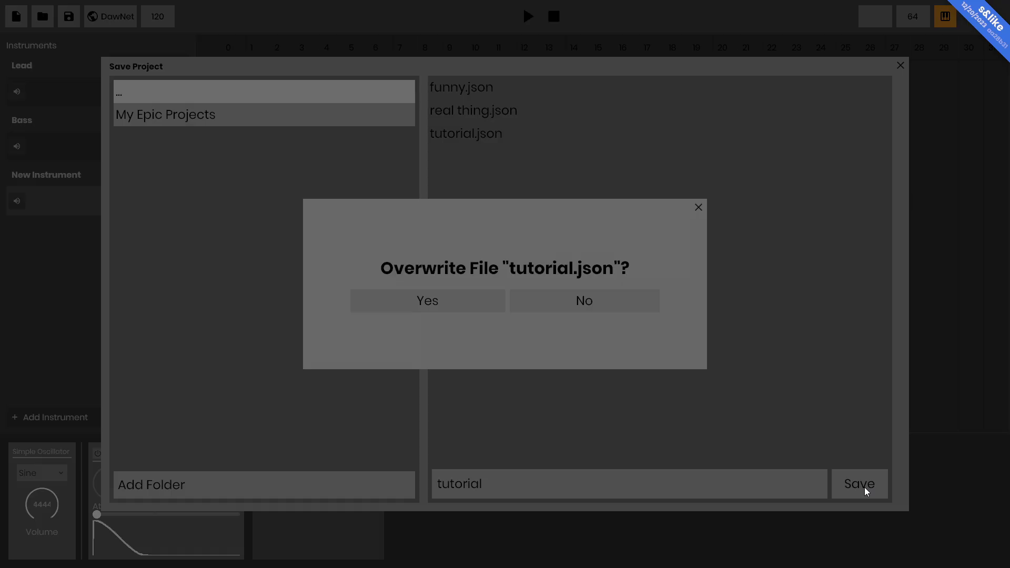
{"action": "left_click", "coordinate": [475, 306]}
- Close the running game, reload tutorial.json, and show the Lead instrument's chord notes
{"action": "key", "text": "Escape"}
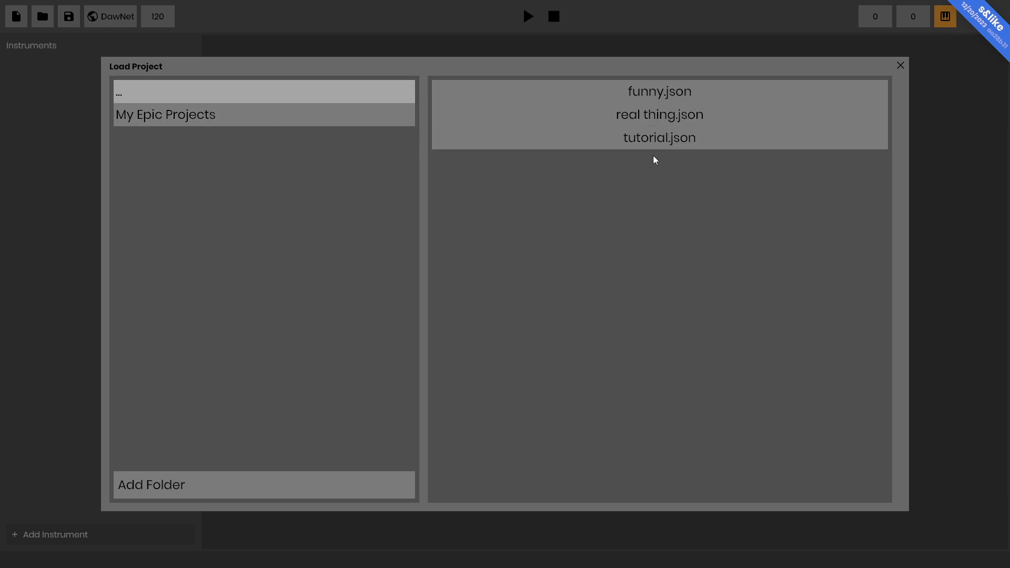
{"action": "left_click", "coordinate": [659, 137]}
{"action": "left_click", "coordinate": [695, 489]}
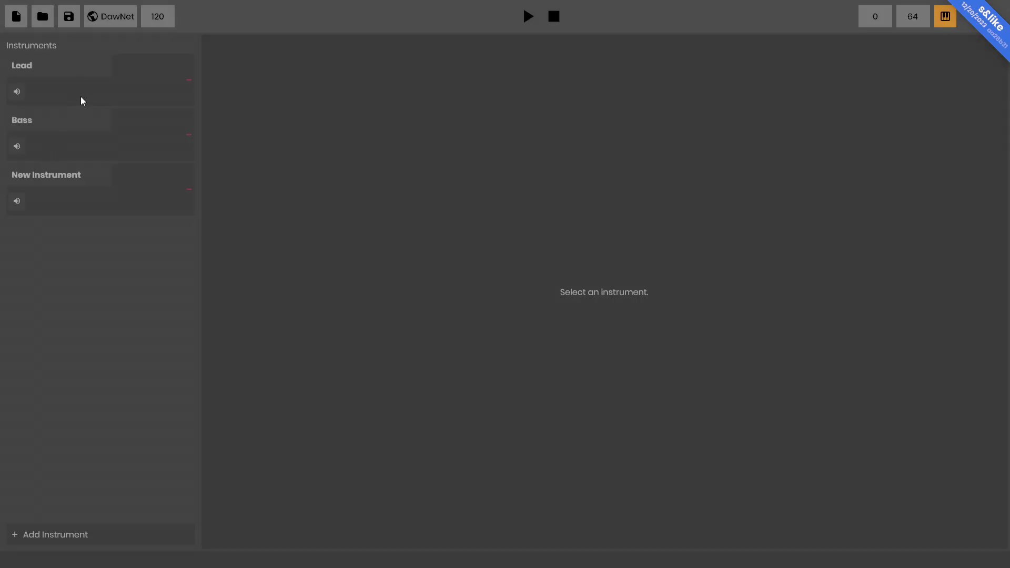
{"action": "left_click", "coordinate": [80, 100]}
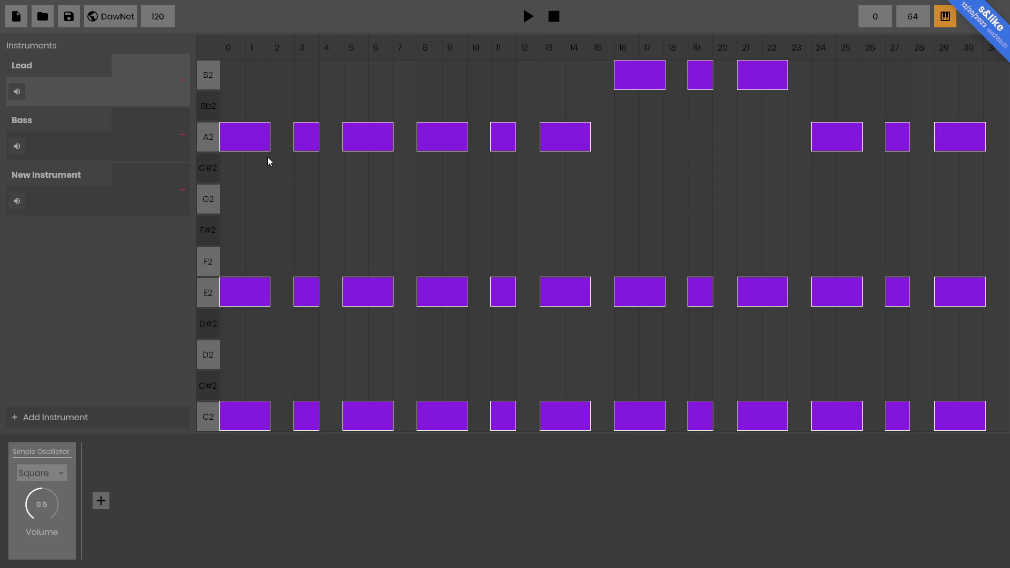
- Delete New Instrument, check the Bass and Lead patterns, and leave the tempo at 120
{"action": "left_click", "coordinate": [183, 189]}
{"action": "left_click", "coordinate": [151, 145]}
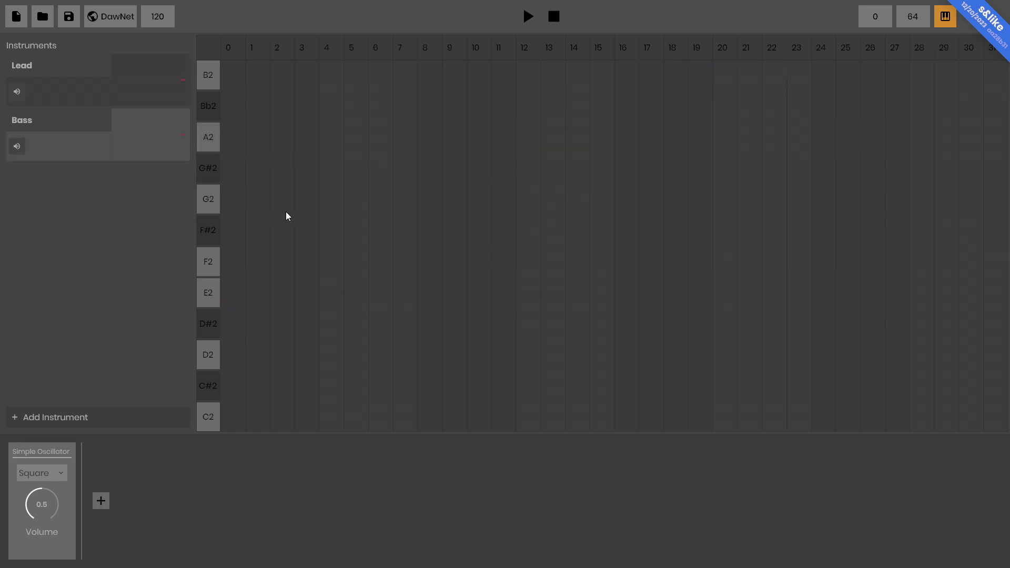
{"action": "left_click", "coordinate": [150, 90]}
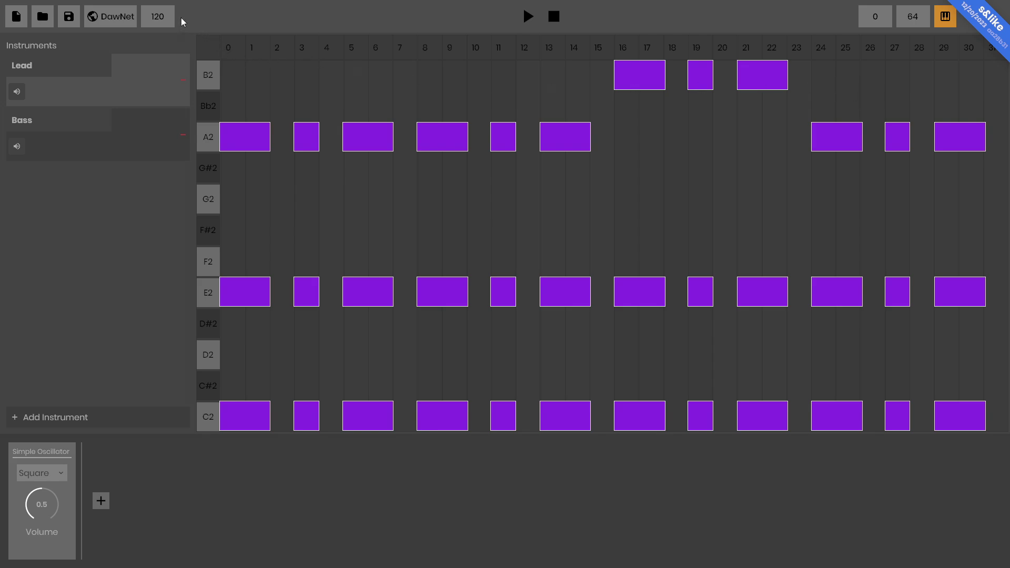
{"action": "double_click", "coordinate": [152, 16]}
{"action": "left_click", "coordinate": [158, 16]}
{"action": "left_click", "coordinate": [116, 17]}
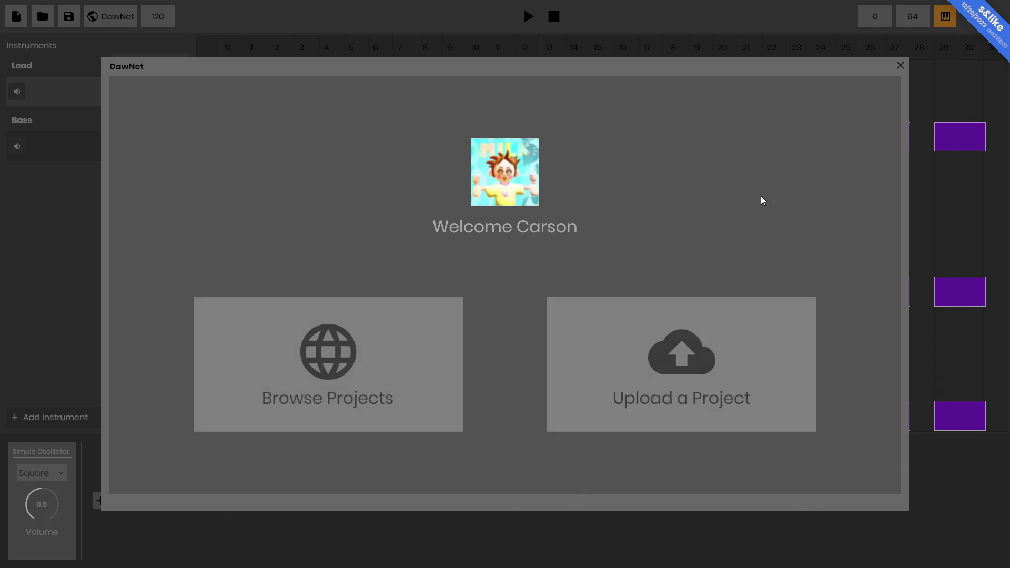
- Save the project over tutorial.json, confirming the overwrite
{"action": "left_click", "coordinate": [693, 387]}
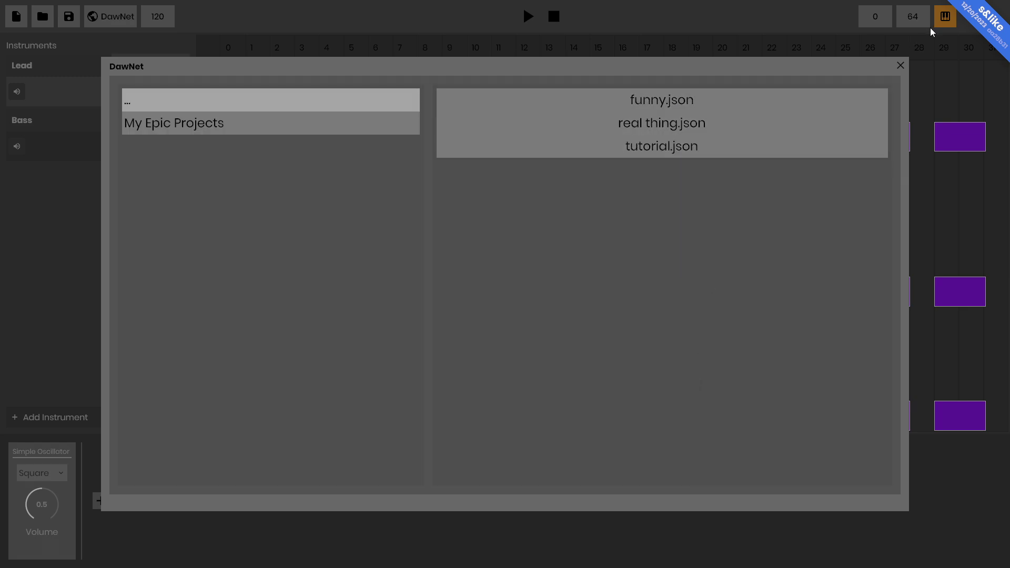
{"action": "left_click", "coordinate": [901, 66]}
{"action": "left_click", "coordinate": [70, 18]}
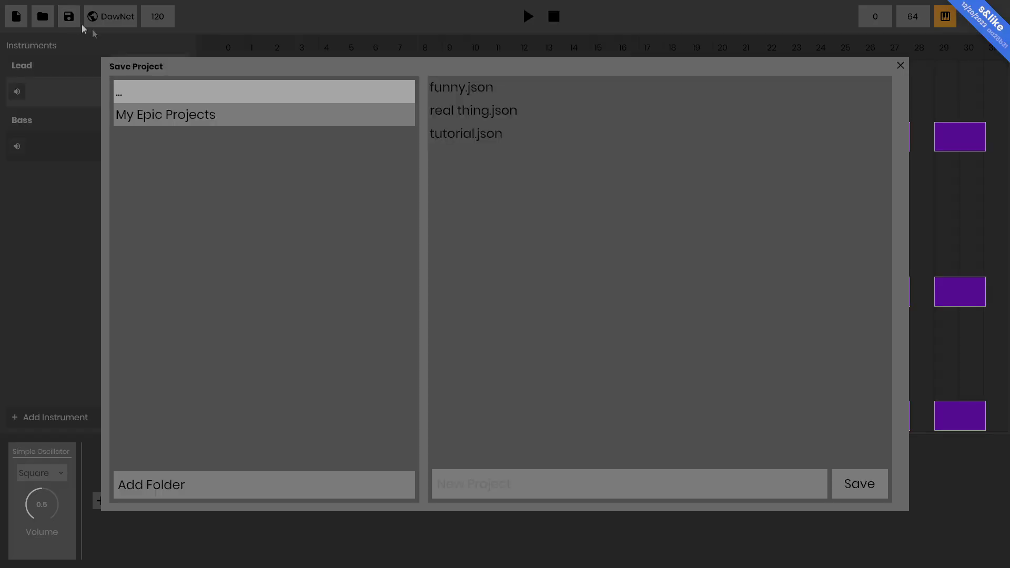
{"action": "left_click", "coordinate": [478, 137]}
{"action": "left_click", "coordinate": [873, 494]}
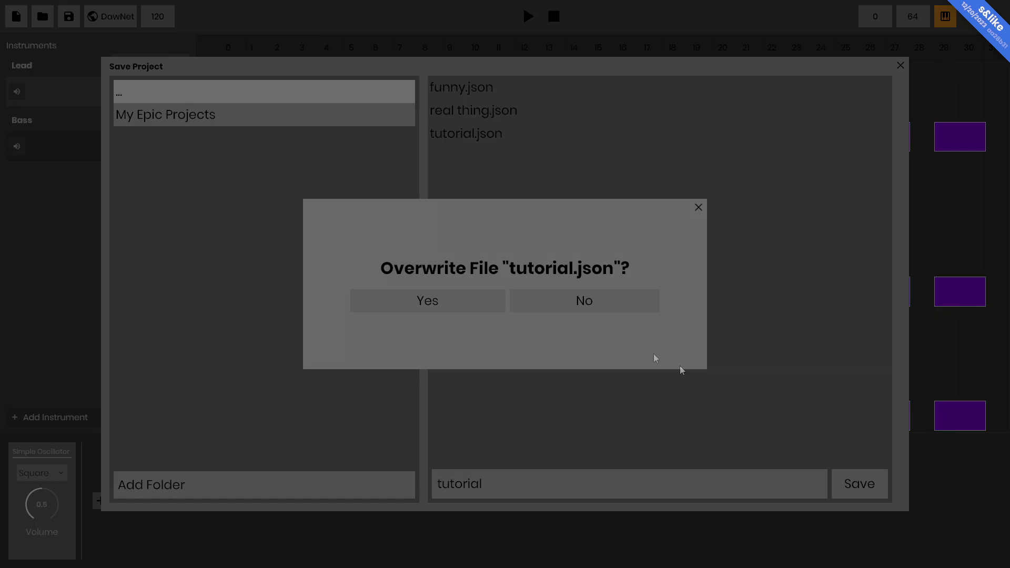
{"action": "left_click", "coordinate": [472, 302]}
- Start a DawNet upload with tutorial.json as the project to publish
{"action": "left_click", "coordinate": [113, 18]}
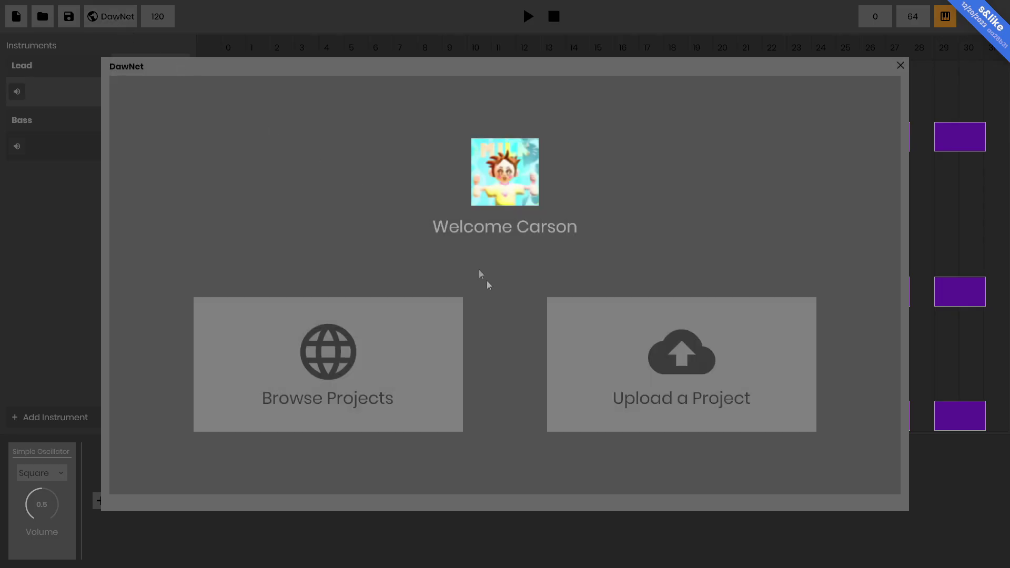
{"action": "left_click", "coordinate": [626, 386]}
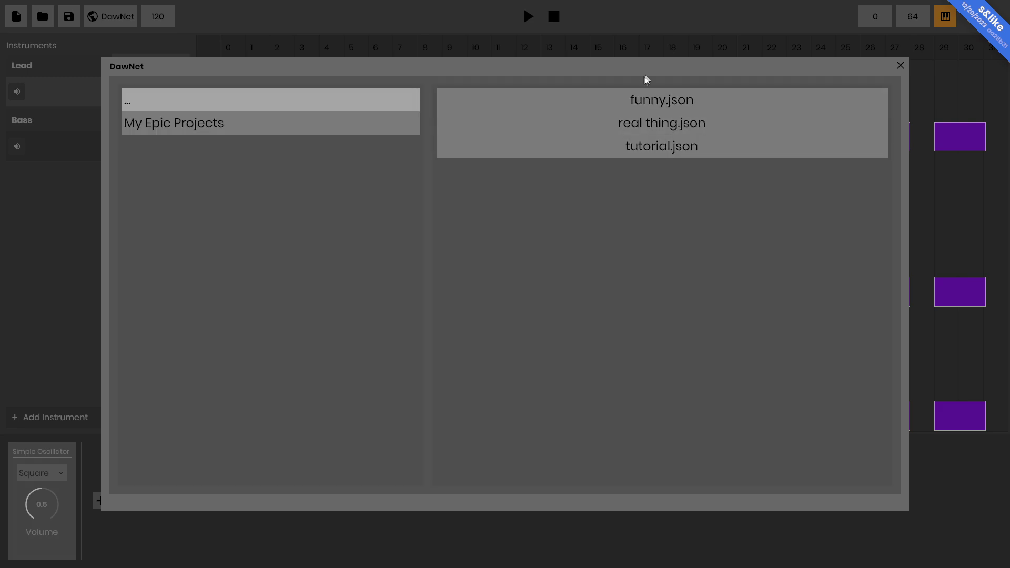
{"action": "left_click", "coordinate": [656, 157]}
- Title the upload 'Funny Little Ditty' with description 'I made this while recorded the tutorial for D&W'
{"action": "left_click_drag", "start_coordinate": [523, 337], "coordinate": [412, 334]}
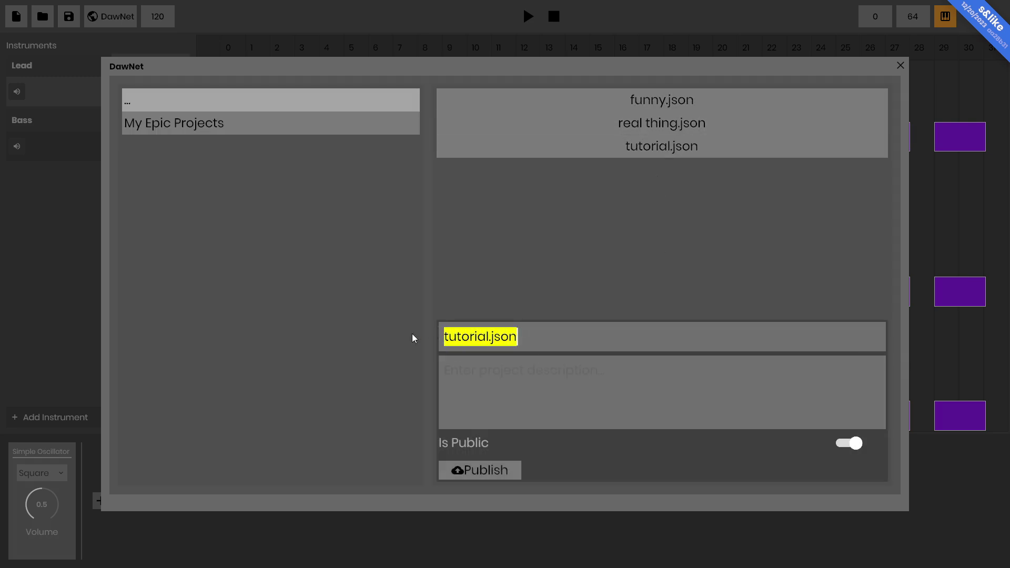
{"action": "type", "text": "Funny"}
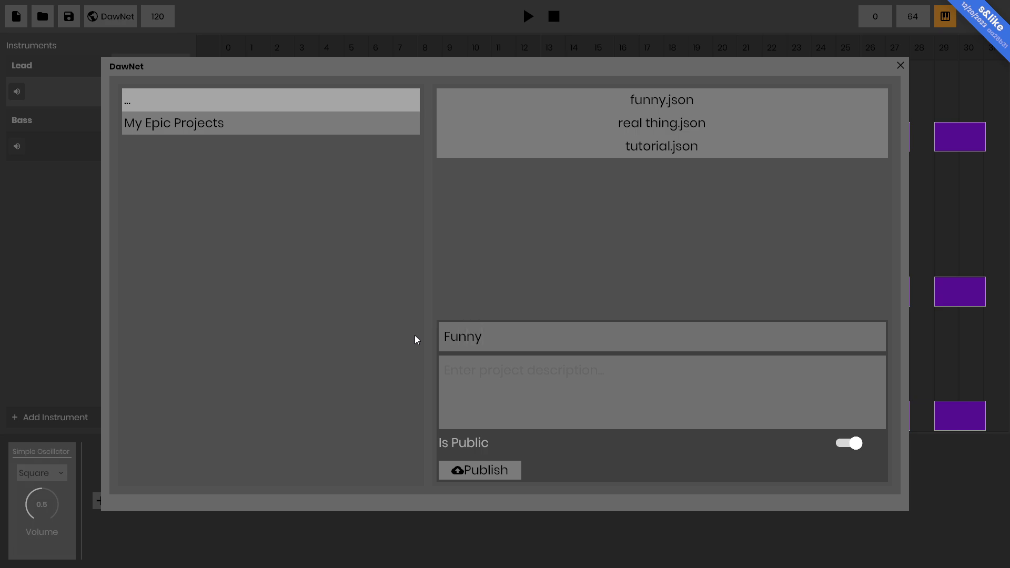
{"action": "type", "text": " Little Ditty"}
{"action": "left_click", "coordinate": [675, 417]}
{"action": "type", "text": "I made thi"}
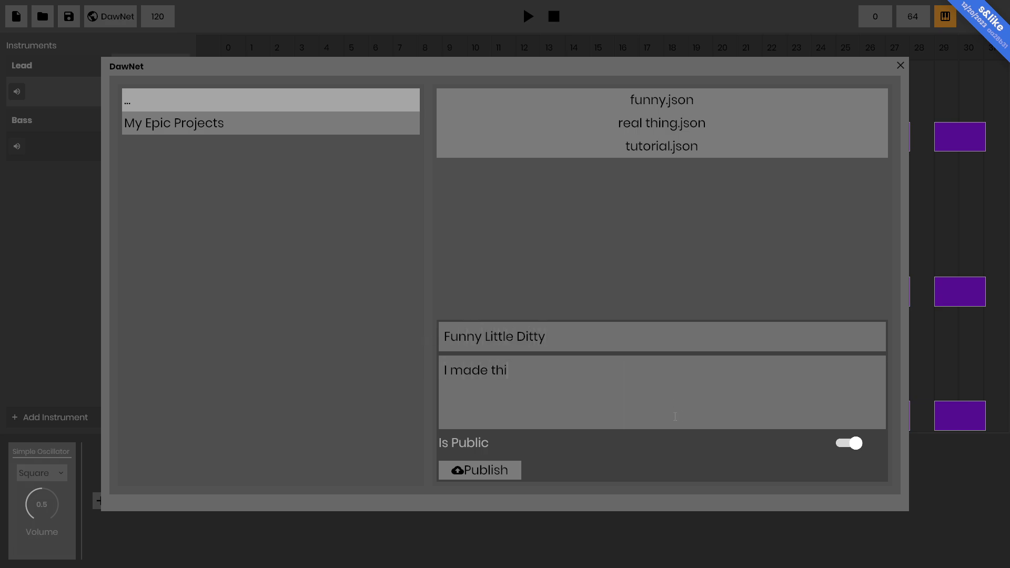
{"action": "type", "text": "s while recorded the tutor"}
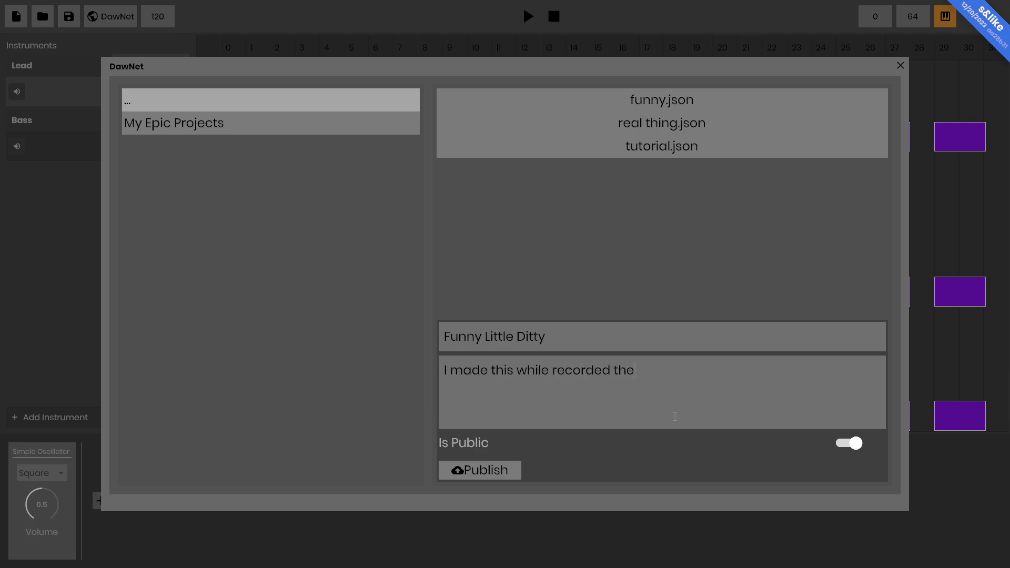
{"action": "type", "text": "ial for D&W"}
- Publish the project publicly to DawNet and dismiss the success message
{"action": "left_click", "coordinate": [480, 471]}
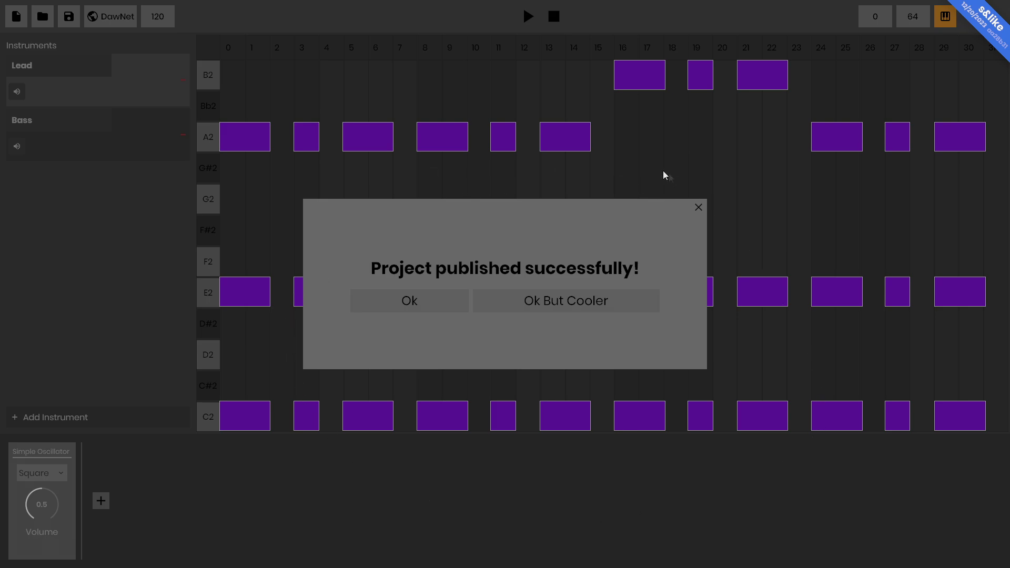
{"action": "left_click", "coordinate": [393, 302]}
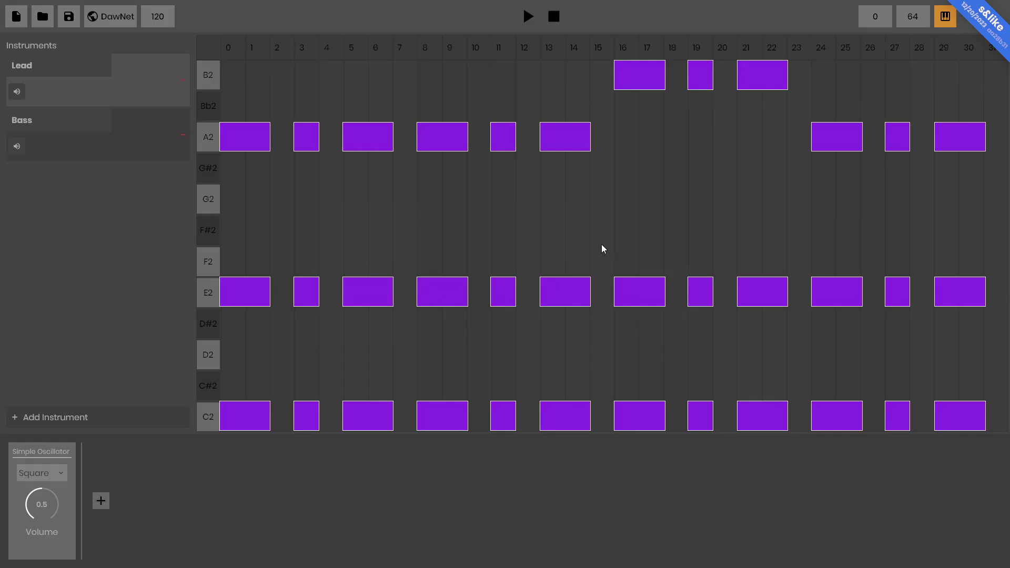
{"action": "left_click", "coordinate": [126, 22]}
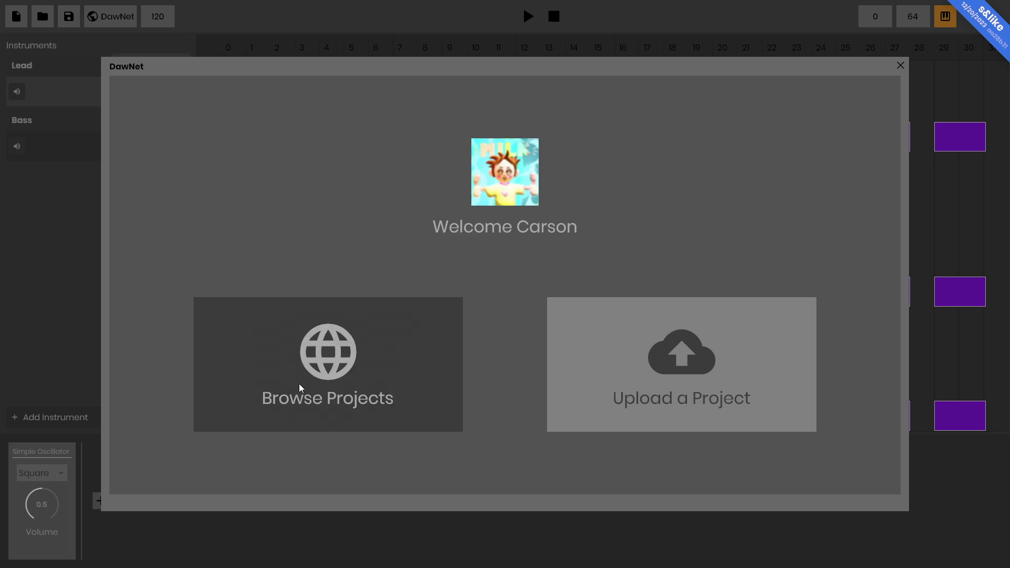
- Search DawNet's shared projects for 'mega' and download Megalovania Moment
{"action": "left_click", "coordinate": [318, 386]}
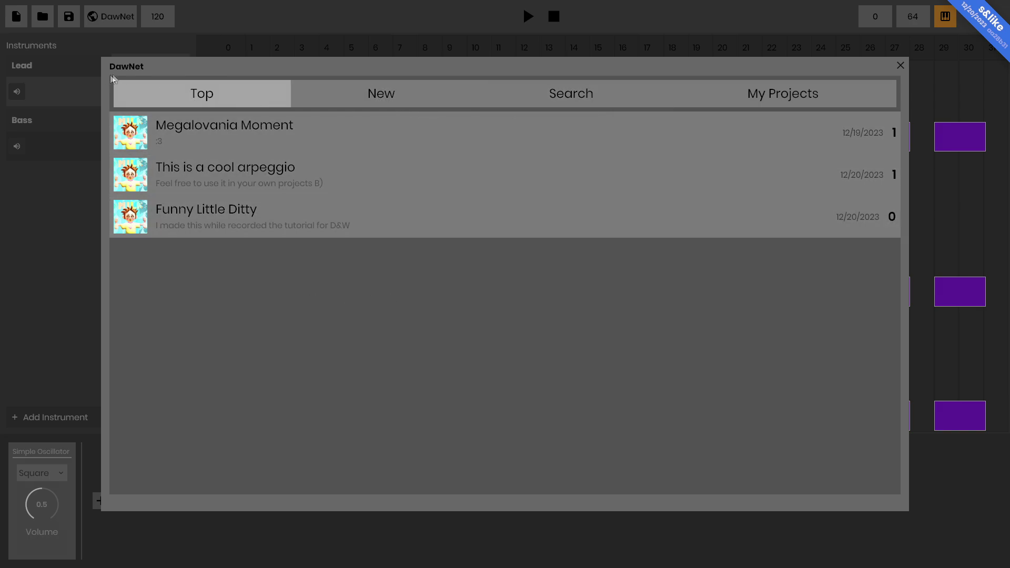
{"action": "left_click", "coordinate": [386, 100]}
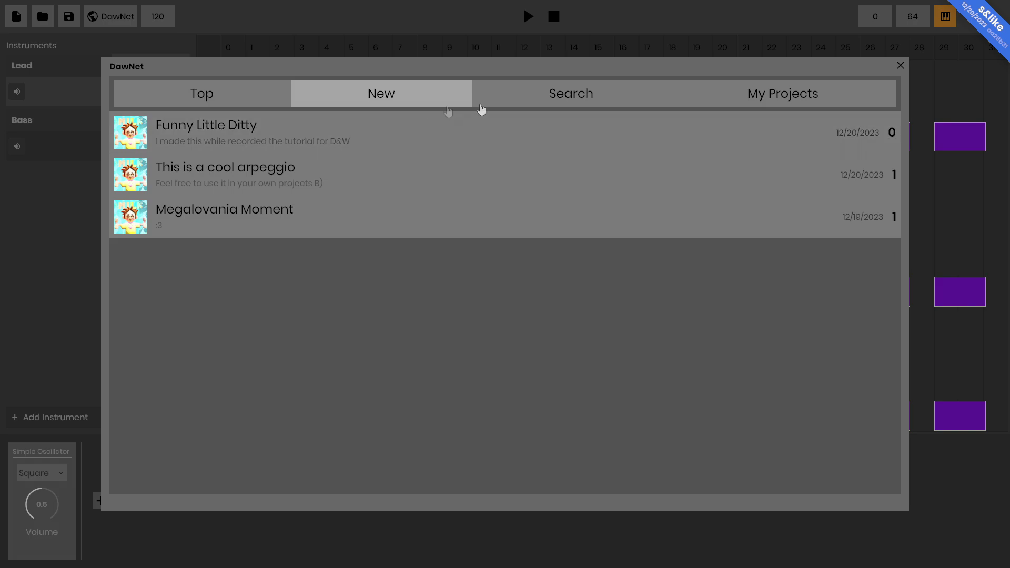
{"action": "left_click", "coordinate": [562, 105]}
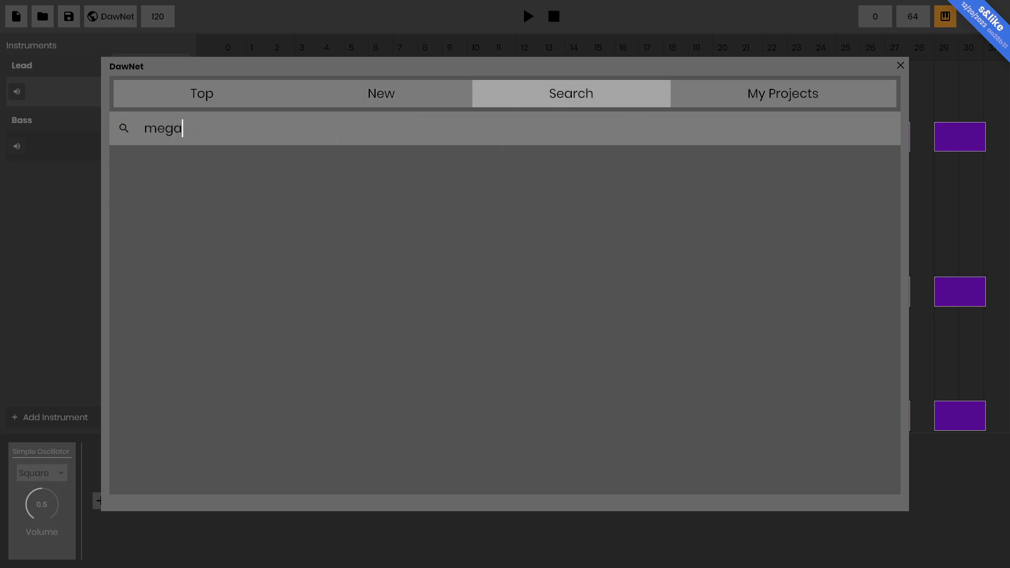
{"action": "left_click", "coordinate": [197, 180]}
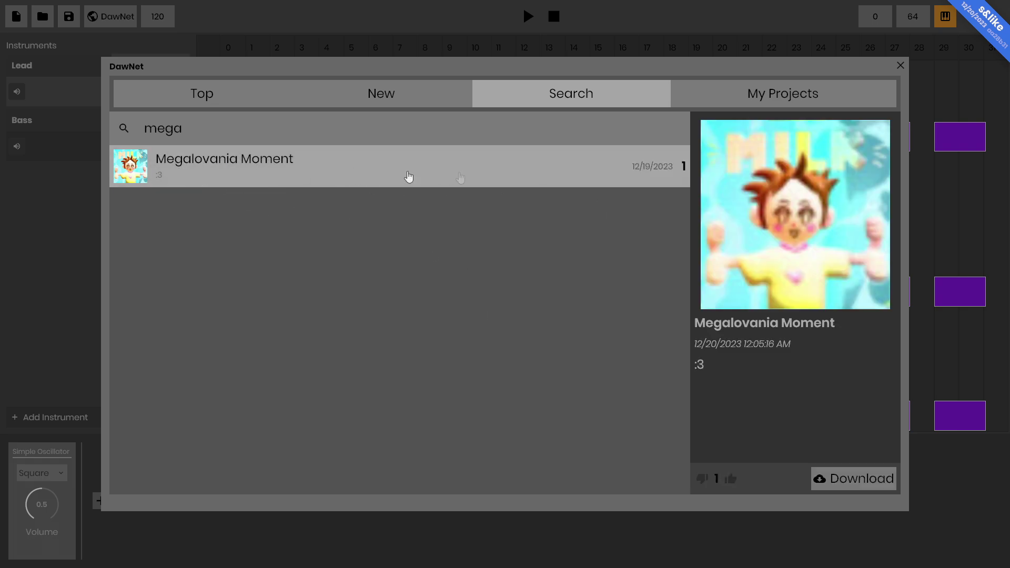
{"action": "left_click", "coordinate": [869, 479]}
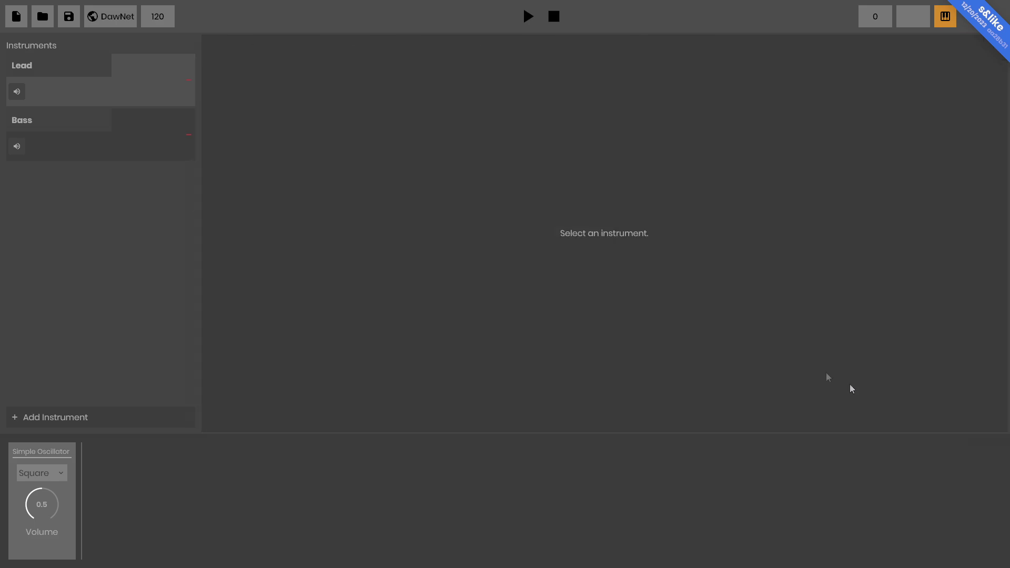
- Show New Instrument's notes, then browse DawNet's My Projects, Top and New tabs and close it
{"action": "left_click", "coordinate": [90, 95]}
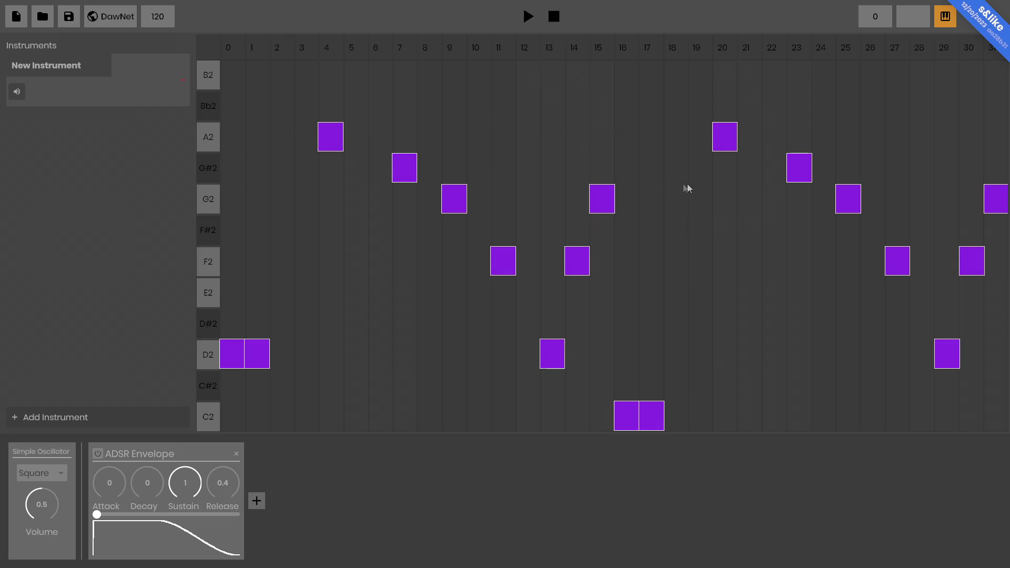
{"action": "left_click", "coordinate": [110, 16]}
{"action": "left_click", "coordinate": [409, 334]}
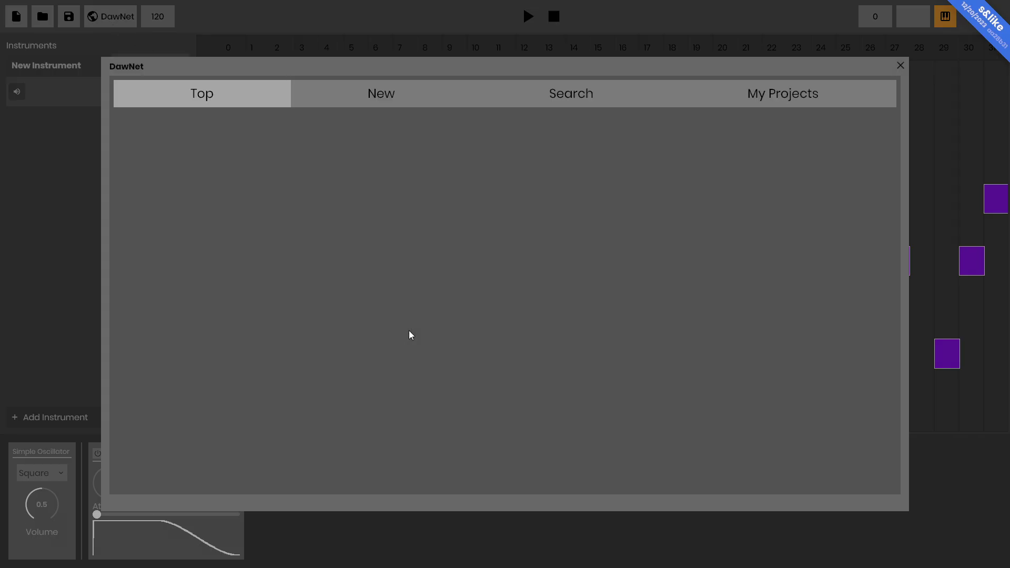
{"action": "left_click", "coordinate": [784, 101]}
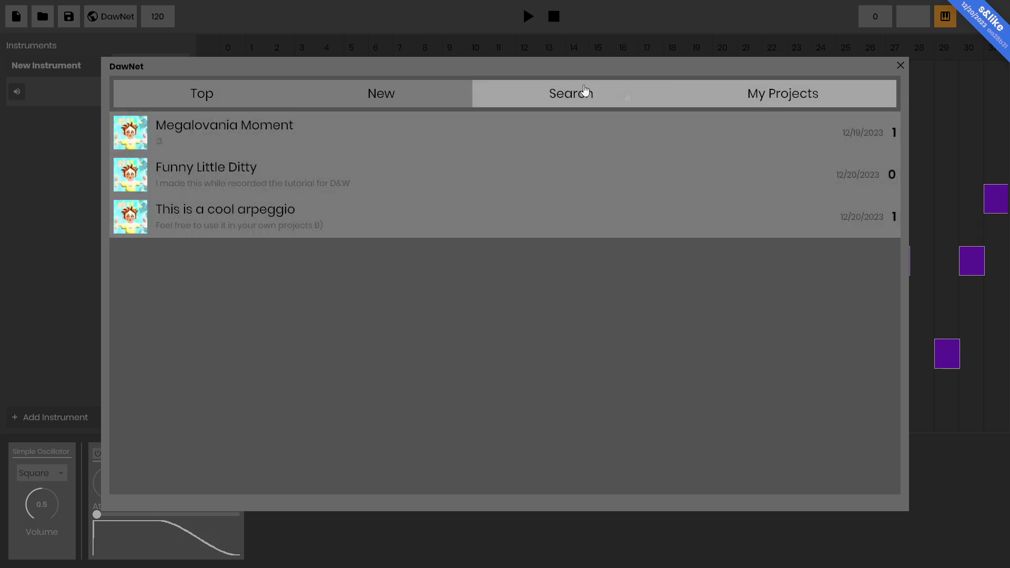
{"action": "left_click", "coordinate": [251, 95]}
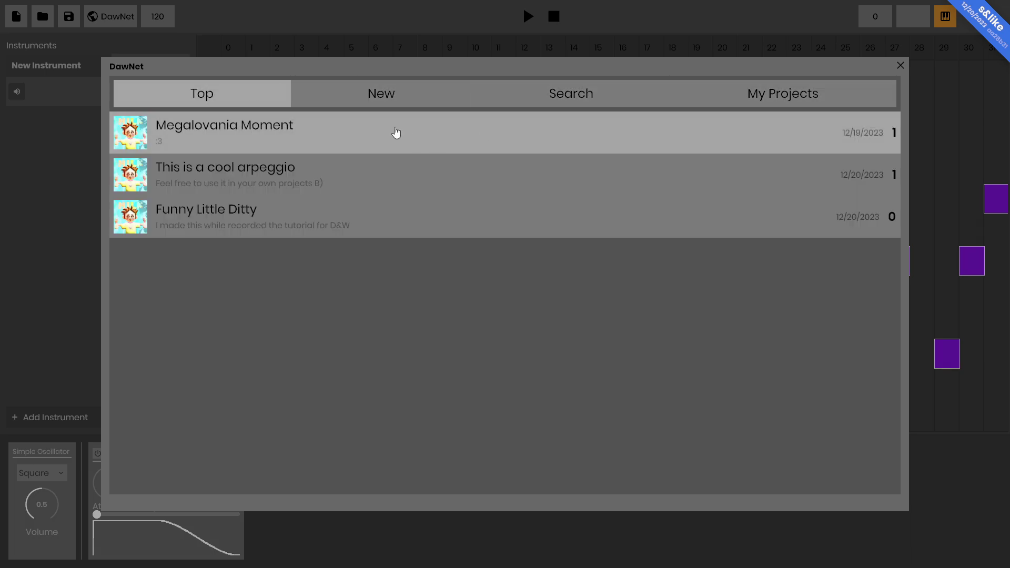
{"action": "left_click", "coordinate": [464, 98]}
{"action": "left_click", "coordinate": [901, 65]}
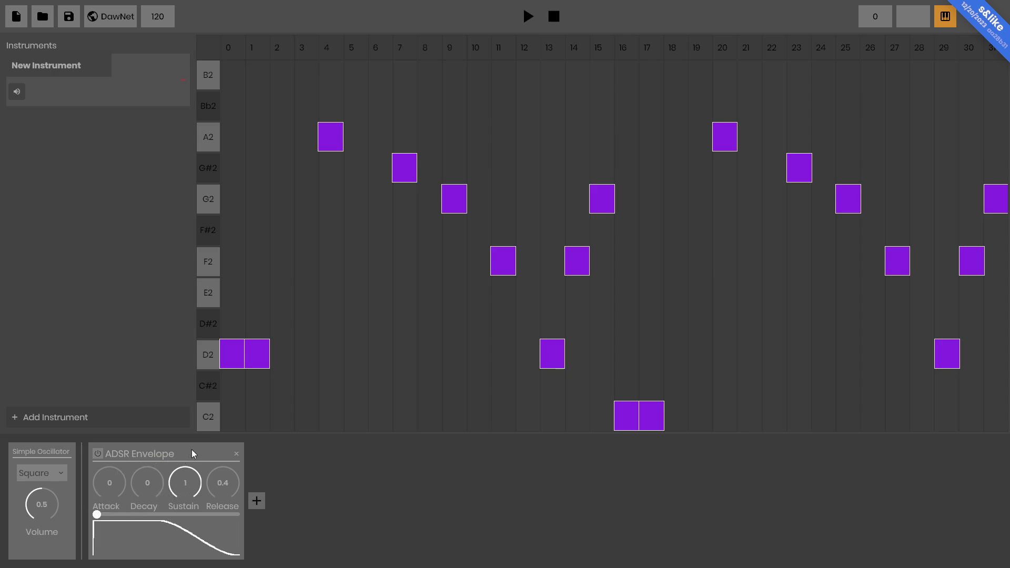
- Open the + effect menu beside the ADSR Envelope panel
{"action": "left_click", "coordinate": [256, 501]}
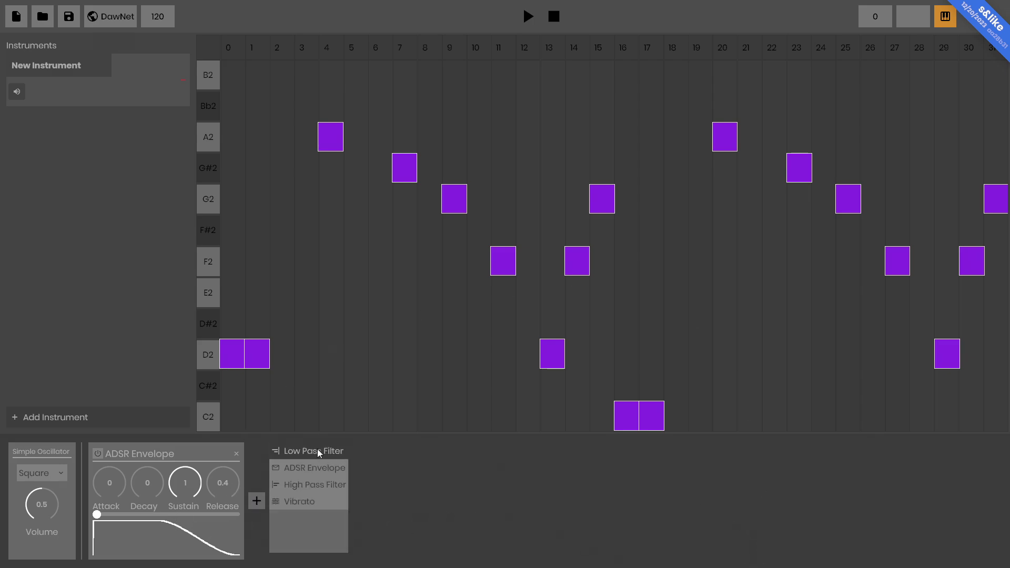
- Add a Vibrato at depth 0.1 and adjust the ADSR envelope's sustain and attack
{"action": "left_click", "coordinate": [298, 502]}
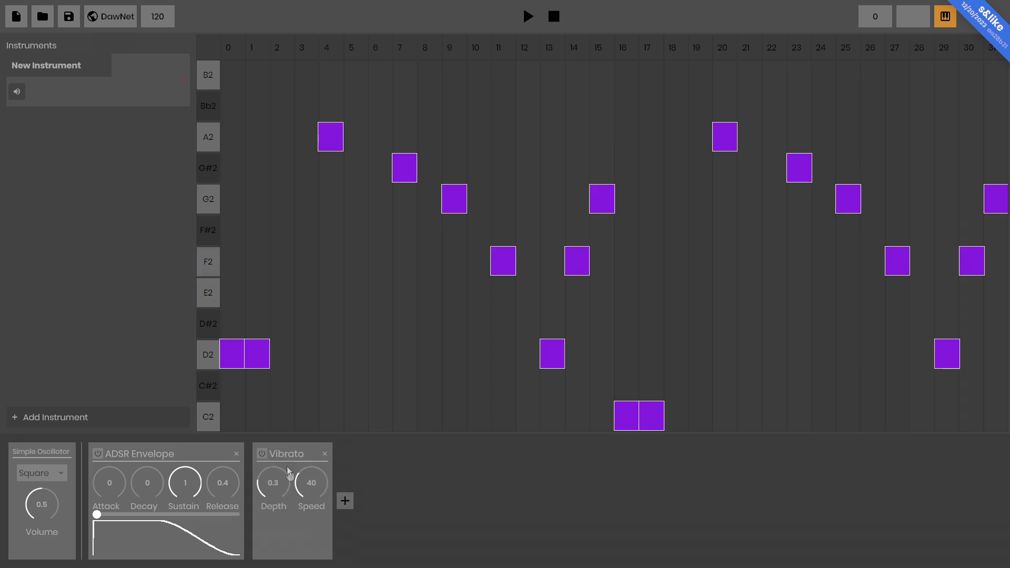
{"action": "left_click_drag", "start_coordinate": [261, 485], "coordinate": [303, 501]}
{"action": "left_click_drag", "start_coordinate": [179, 477], "coordinate": [210, 510]}
{"action": "key", "text": "f"}
{"action": "mouse_move", "coordinate": [100, 517]}
{"action": "left_mouse_down"}
{"action": "mouse_move", "coordinate": [137, 517]}
{"action": "mouse_move", "coordinate": [102, 521]}
{"action": "mouse_move", "coordinate": [116, 520]}
{"action": "left_mouse_up"}
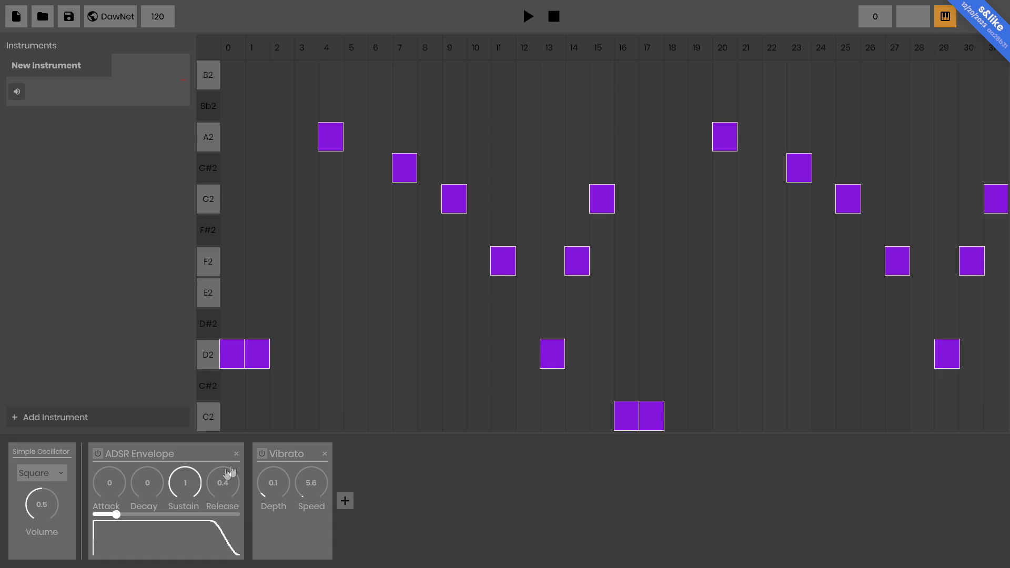
{"action": "left_click_drag", "start_coordinate": [117, 516], "coordinate": [135, 480]}
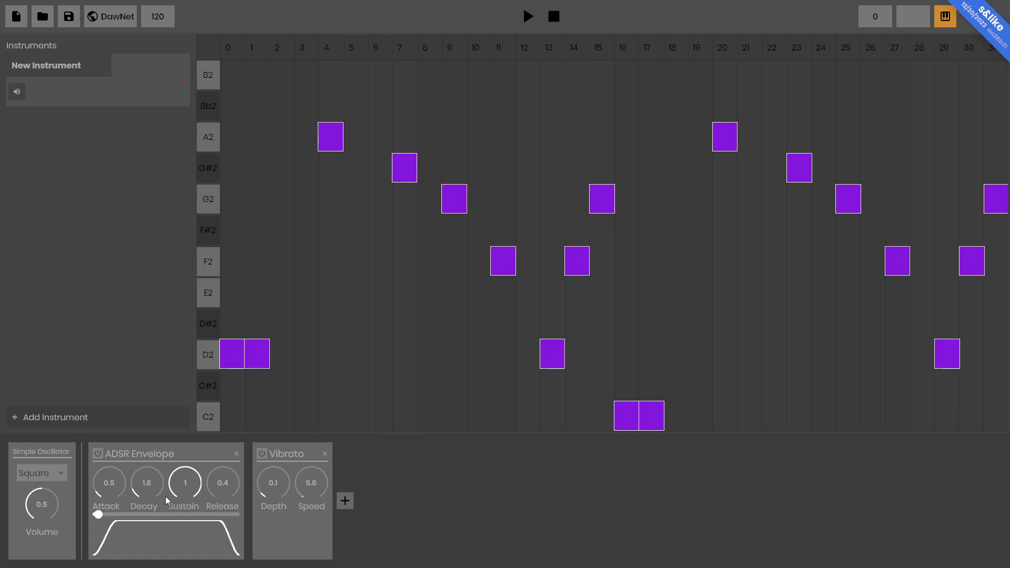
- Add a High Pass Filter and lower its cutoff from 4000 to about 642
{"action": "left_click", "coordinate": [346, 500]}
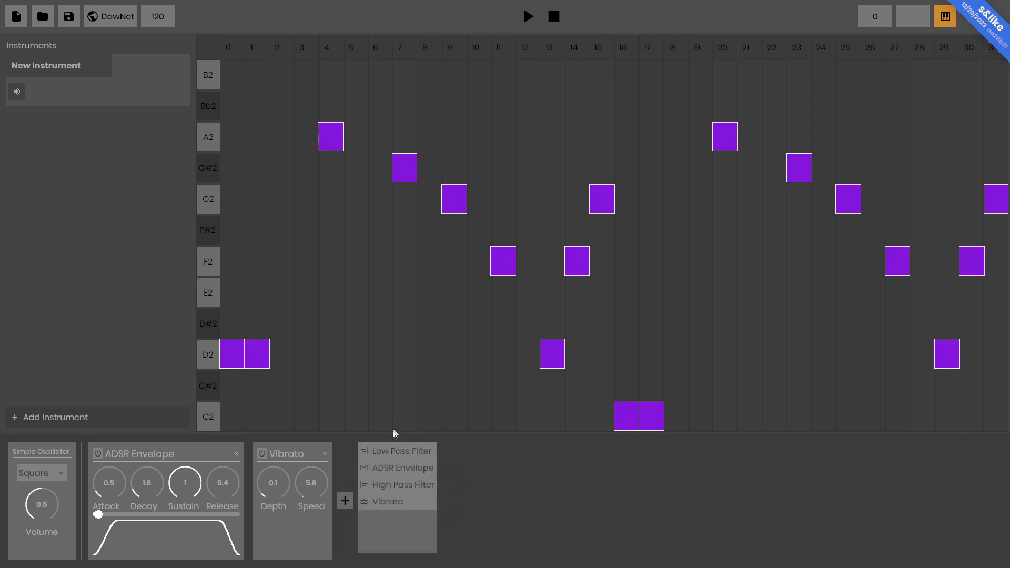
{"action": "left_click", "coordinate": [390, 486]}
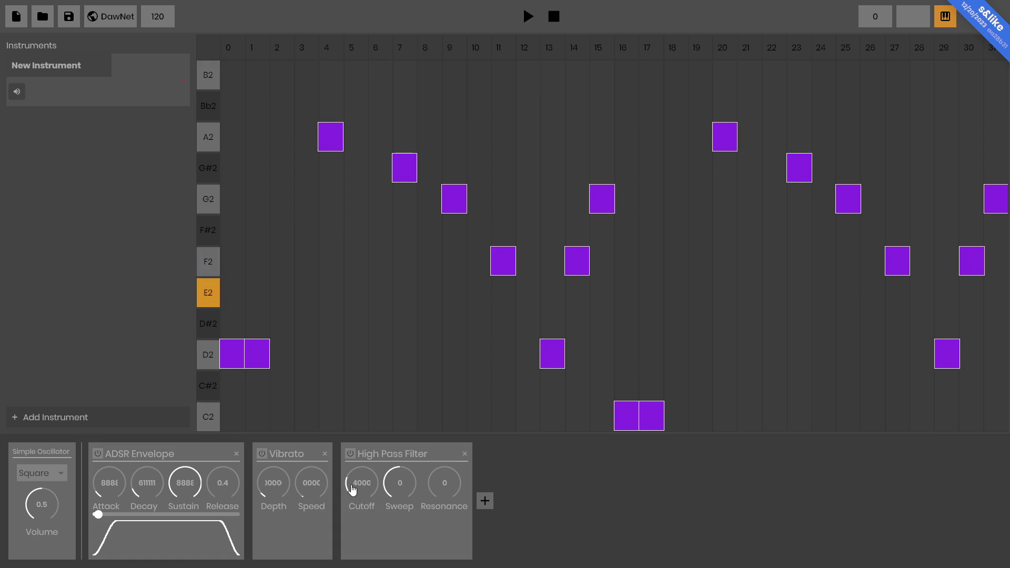
{"action": "left_click_drag", "start_coordinate": [350, 485], "coordinate": [353, 487]}
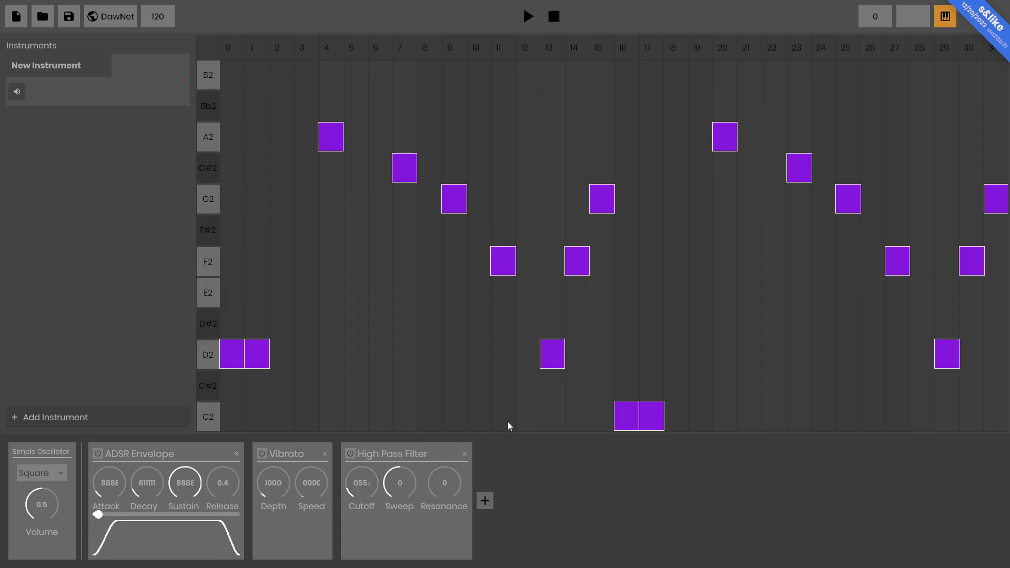